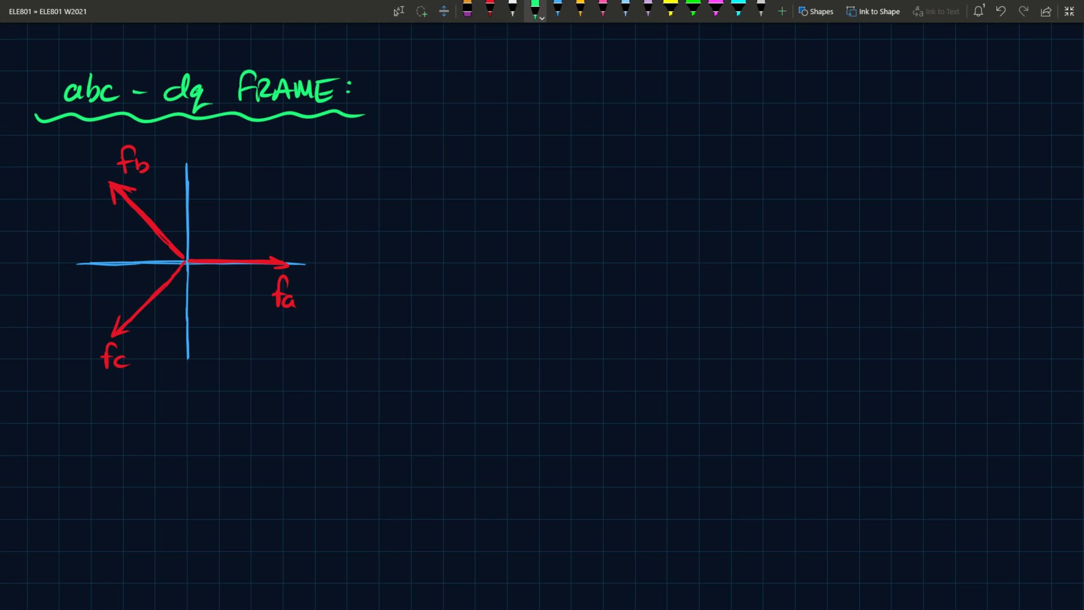
Trace orange α and β axes over the phasor diagram and label them α and β
left_click(580, 9)
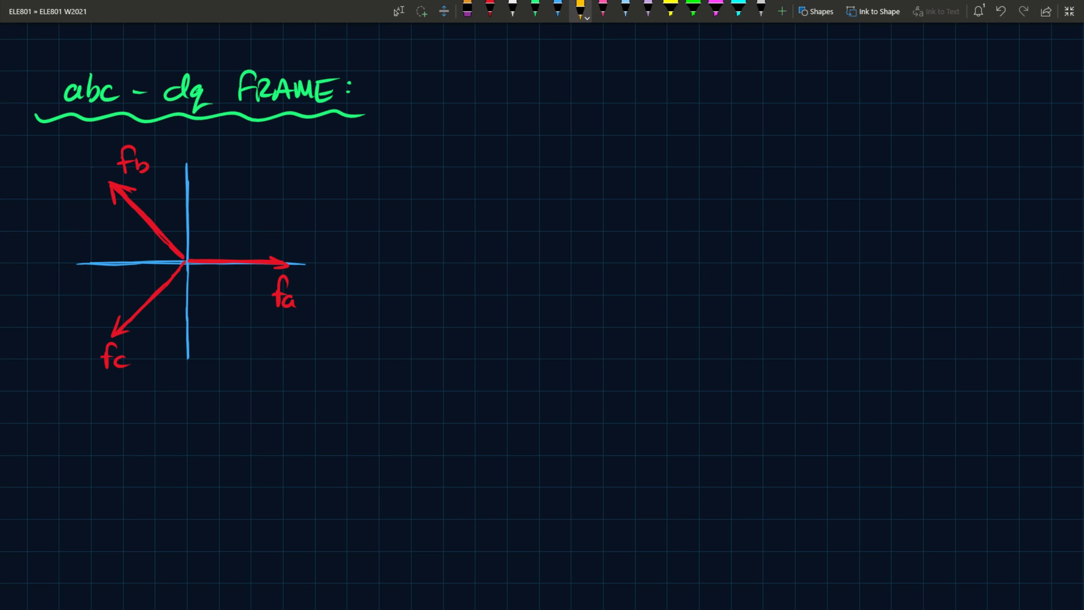
mouse_move(187, 160)
left_mouse_down()
mouse_move(187, 263)
mouse_move(346, 270)
left_mouse_up()
mouse_move(189, 151)
left_mouse_down()
mouse_move(188, 130)
mouse_move(195, 148)
left_mouse_up()
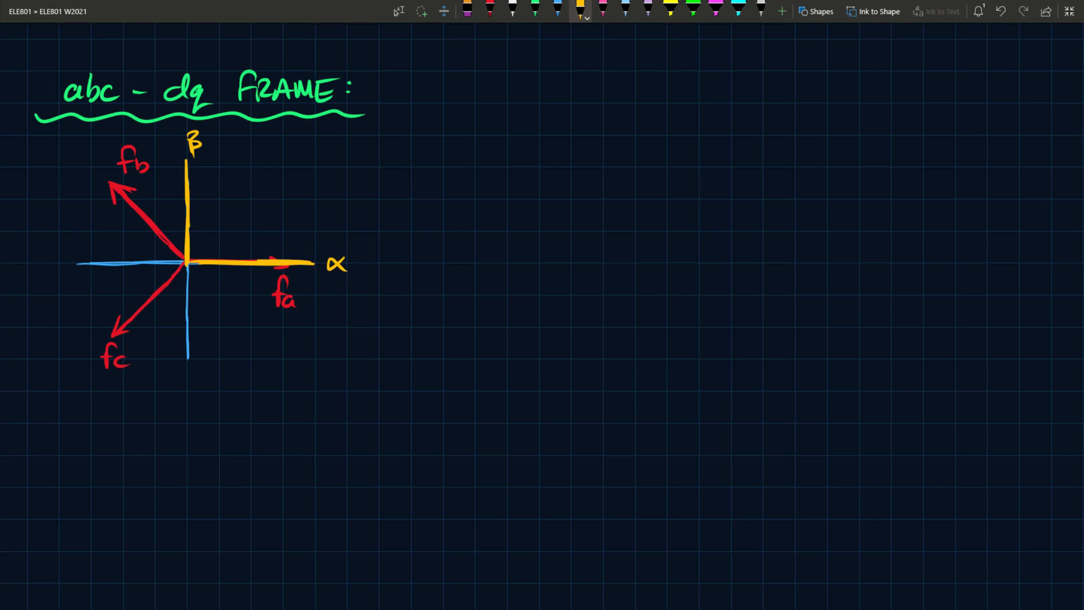
left_click(490, 11)
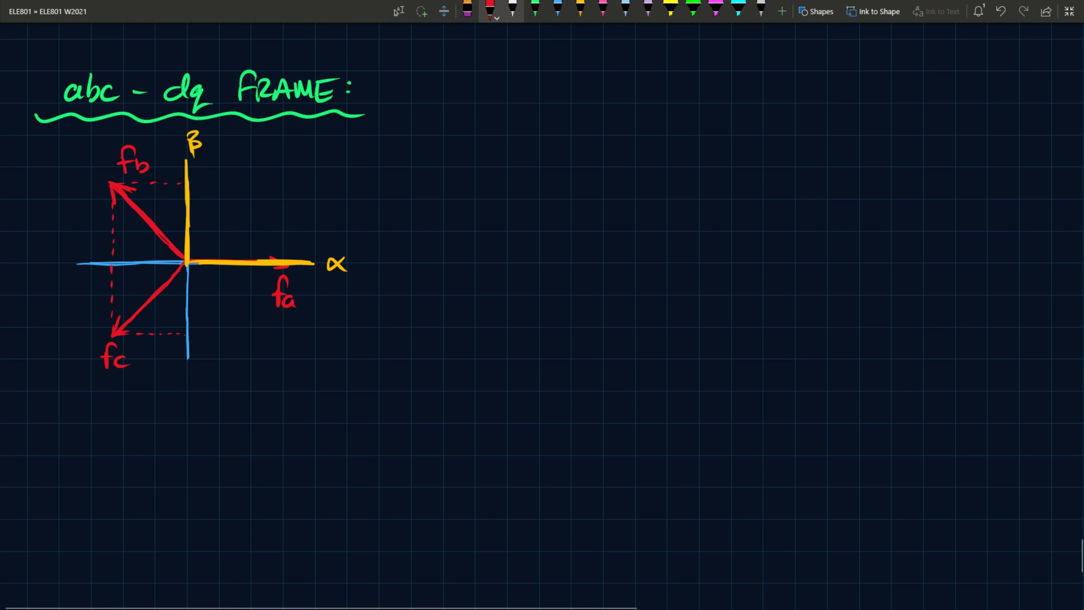
Draw a pink 120° angle arc with its label between the axes
left_click(557, 8)
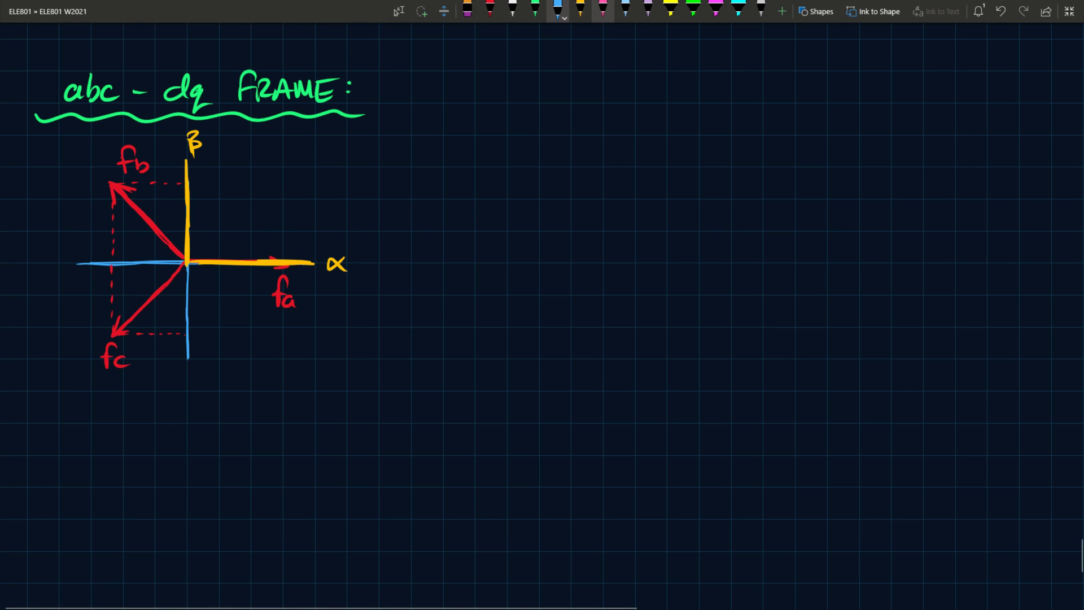
left_click(603, 9)
left_click_drag(172, 231, 219, 249)
left_click_drag(211, 200, 213, 213)
mouse_move(218, 202)
left_mouse_down()
mouse_move(228, 213)
mouse_move(247, 199)
left_mouse_up()
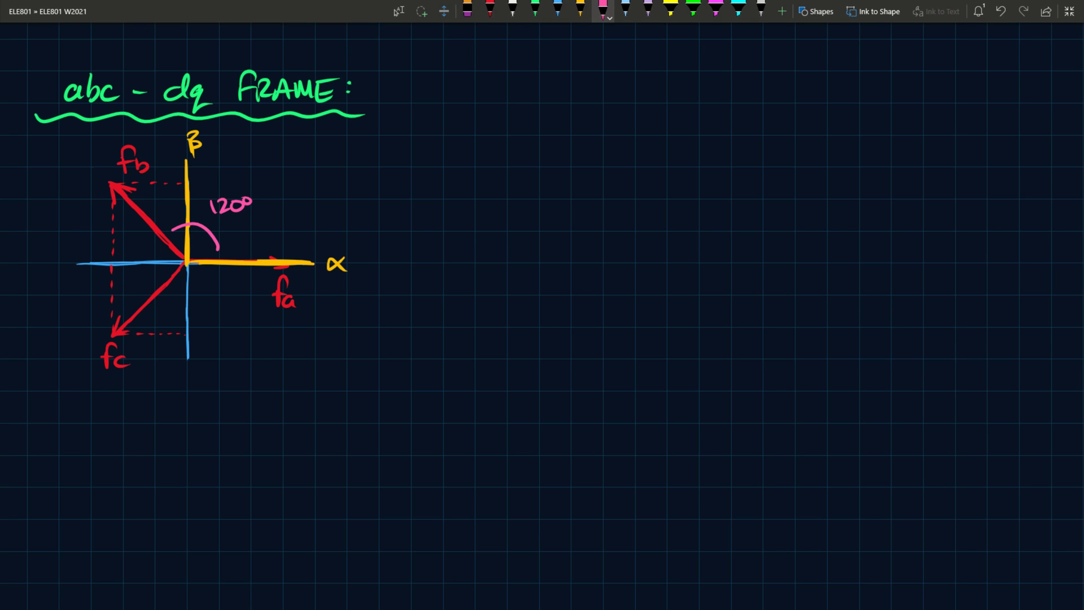
Erase the 120° arc and write a pink 30° label with a right-angle mark beside fb
left_click(468, 9)
left_click_drag(187, 229, 242, 203)
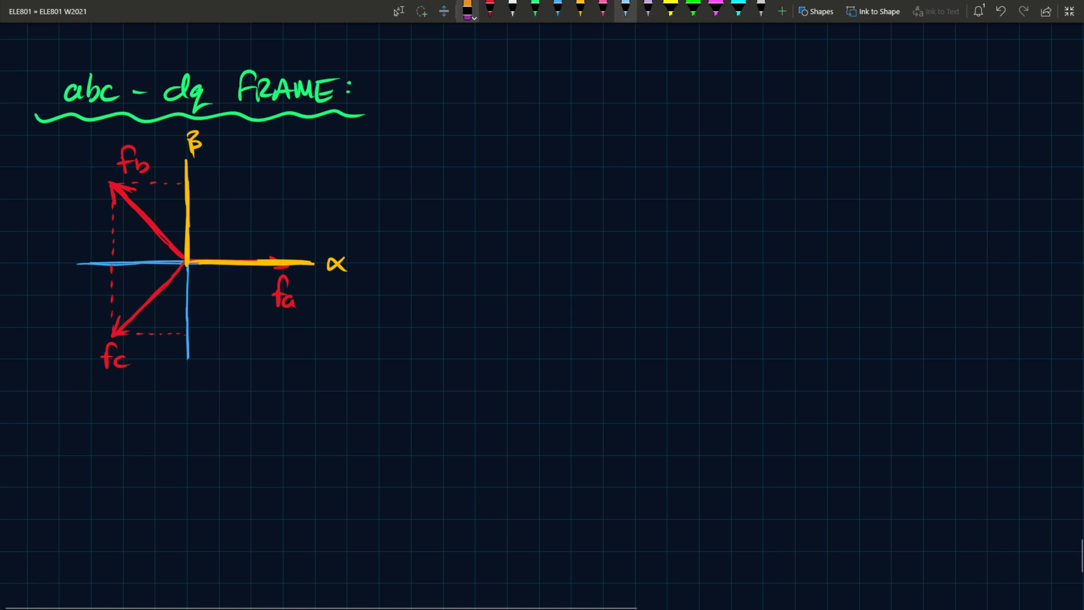
left_click(603, 9)
mouse_move(160, 207)
left_mouse_down()
mouse_move(162, 222)
mouse_move(172, 211)
left_mouse_up()
left_click_drag(180, 206, 183, 197)
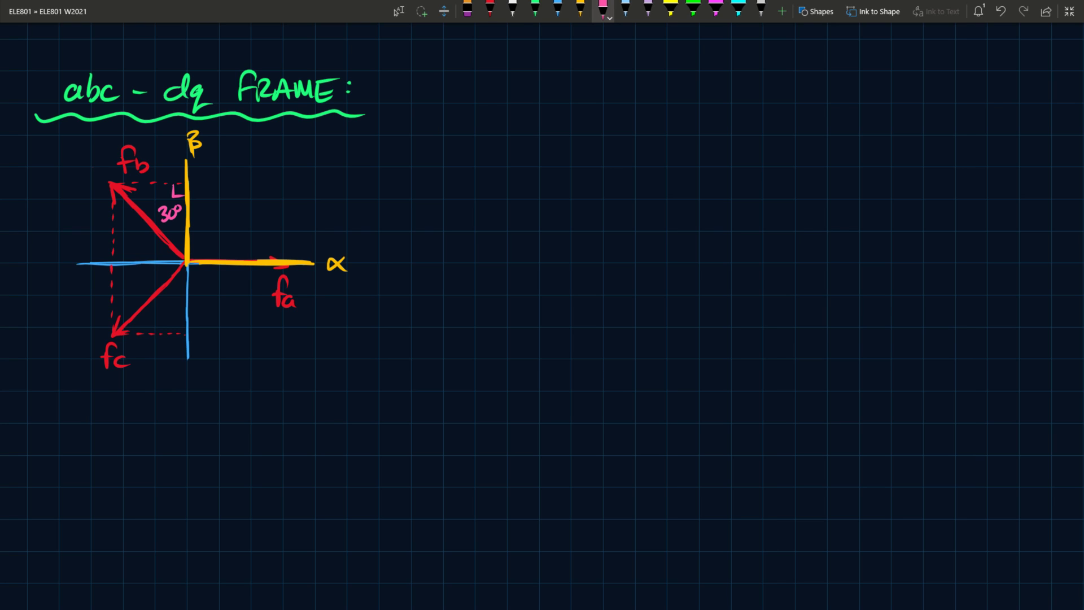
Write the white column vector [fα; fβ] and an equals sign right of the diagram
left_click(511, 8)
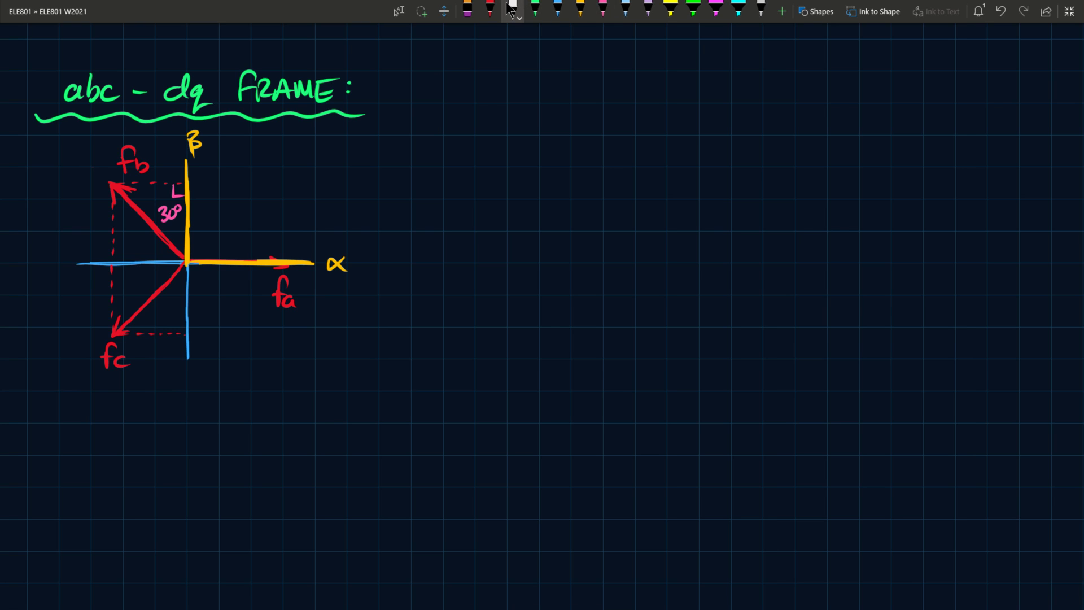
mouse_move(434, 164)
left_mouse_down()
mouse_move(424, 196)
mouse_move(433, 181)
left_mouse_up()
mouse_move(454, 185)
left_mouse_down()
mouse_move(442, 194)
mouse_move(459, 198)
mouse_move(422, 231)
mouse_move(435, 218)
left_mouse_up()
left_click_drag(436, 216, 436, 237)
mouse_move(408, 157)
left_mouse_down()
mouse_move(401, 249)
mouse_move(420, 246)
left_mouse_up()
left_click_drag(458, 151, 466, 255)
left_click_drag(486, 201, 500, 206)
Write the bracketed transformation matrix [1 0 0; 0 1/√3 1/√3]
mouse_move(534, 154)
left_mouse_down()
mouse_move(515, 249)
mouse_move(535, 248)
left_mouse_up()
mouse_move(559, 180)
left_mouse_down()
mouse_move(559, 194)
mouse_move(644, 181)
left_mouse_up()
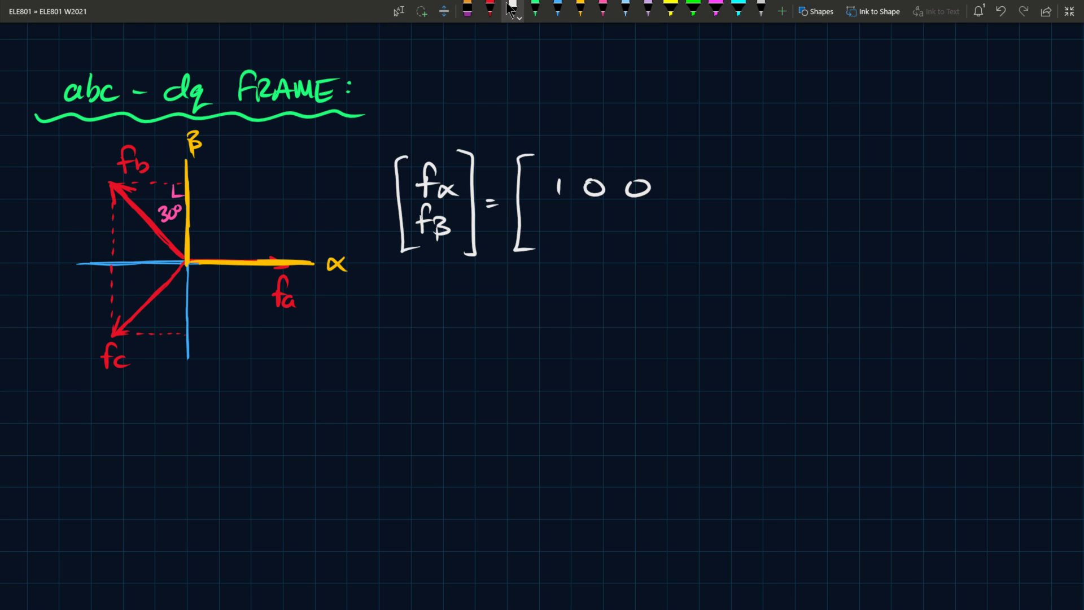
left_click_drag(554, 213, 609, 213)
mouse_move(584, 223)
left_mouse_down()
mouse_move(597, 217)
mouse_move(592, 231)
left_mouse_up()
mouse_move(630, 201)
left_mouse_down()
mouse_move(625, 231)
mouse_move(644, 217)
left_mouse_up()
left_click_drag(632, 221, 632, 232)
left_click_drag(647, 154, 650, 252)
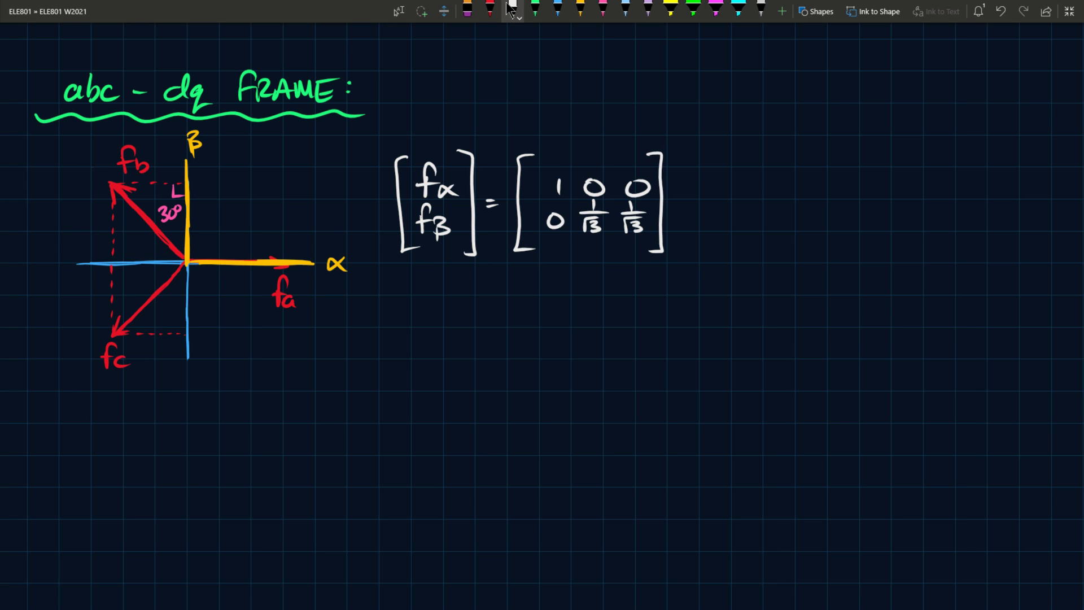
Write the bracketed column vector [fa; fb; fc] right of the matrix
left_click_drag(699, 151, 692, 178)
mouse_move(687, 164)
left_mouse_down()
mouse_move(713, 176)
mouse_move(692, 204)
mouse_move(700, 193)
left_mouse_up()
mouse_move(705, 186)
left_mouse_down()
mouse_move(715, 199)
mouse_move(690, 232)
mouse_move(703, 220)
mouse_move(720, 231)
left_mouse_up()
left_click_drag(683, 142, 683, 247)
mouse_move(716, 139)
left_mouse_down()
mouse_move(732, 192)
mouse_move(717, 254)
left_mouse_up()
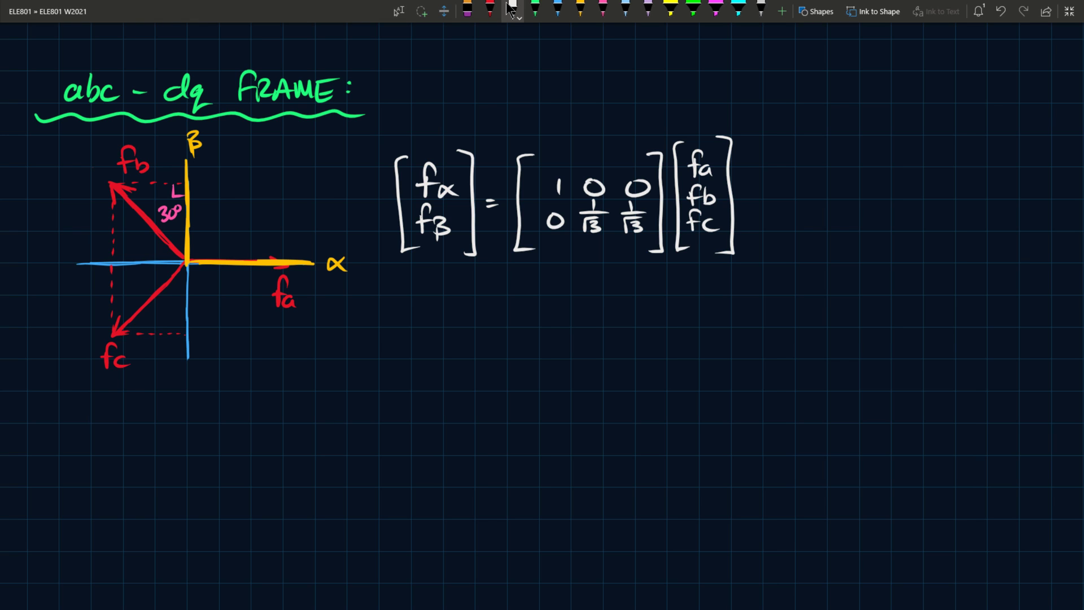
Erase the pink 30° label, right-angle mark and red dashed projection lines
scroll(706, 272, "down", 4)
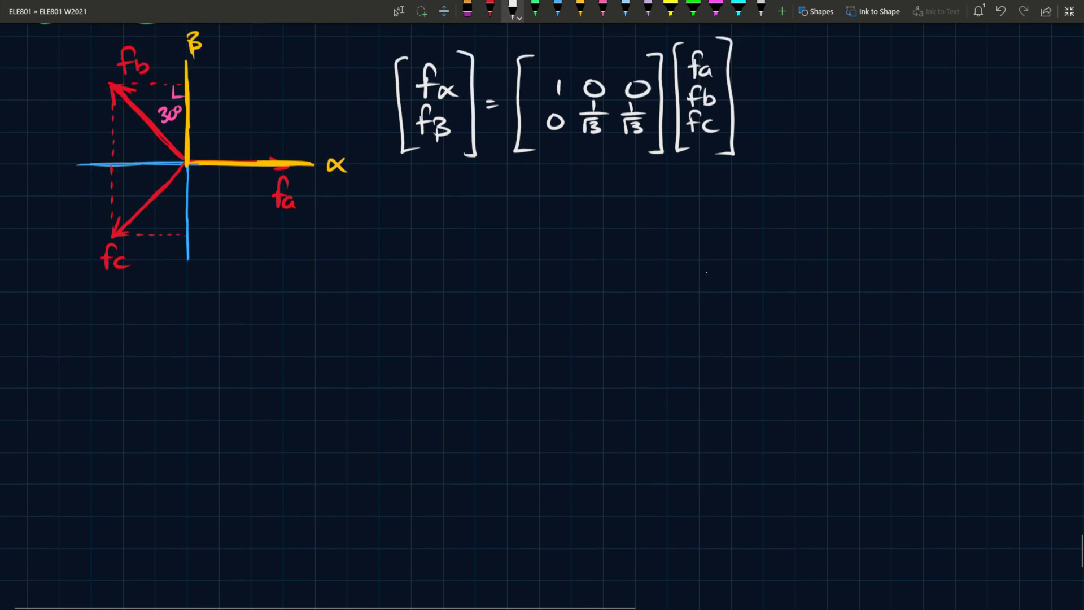
left_click(558, 8)
scroll(620, 399, "up", 4)
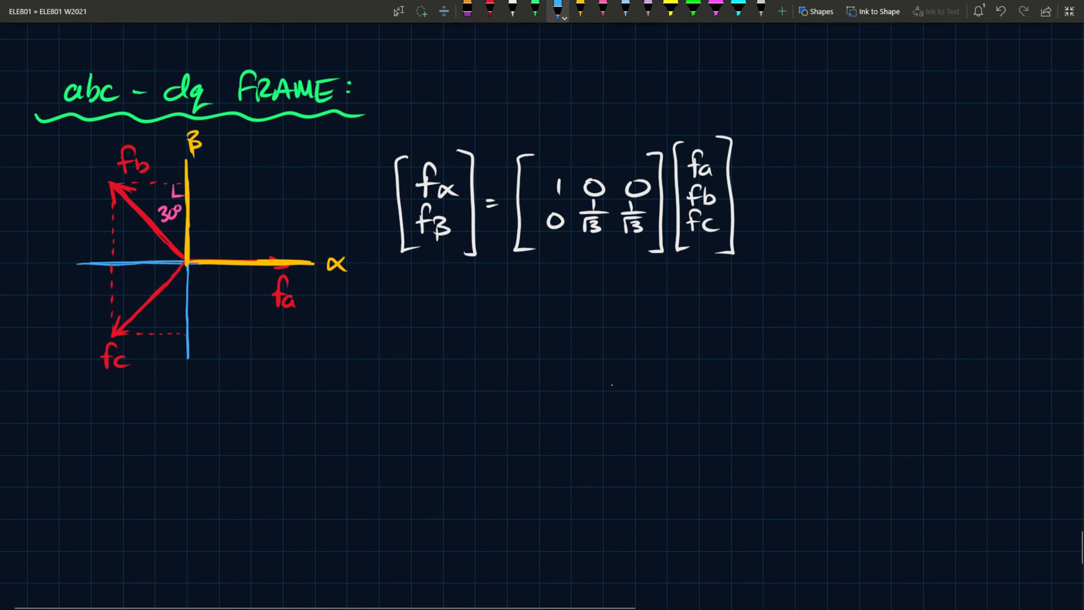
left_click(648, 8)
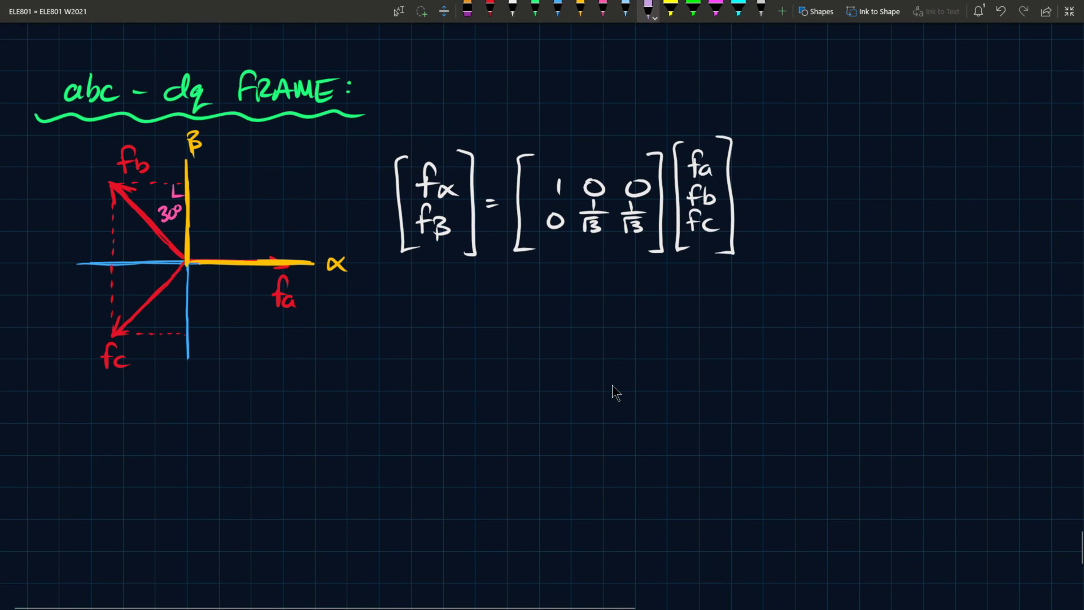
left_click(468, 8)
left_click_drag(177, 189, 170, 215)
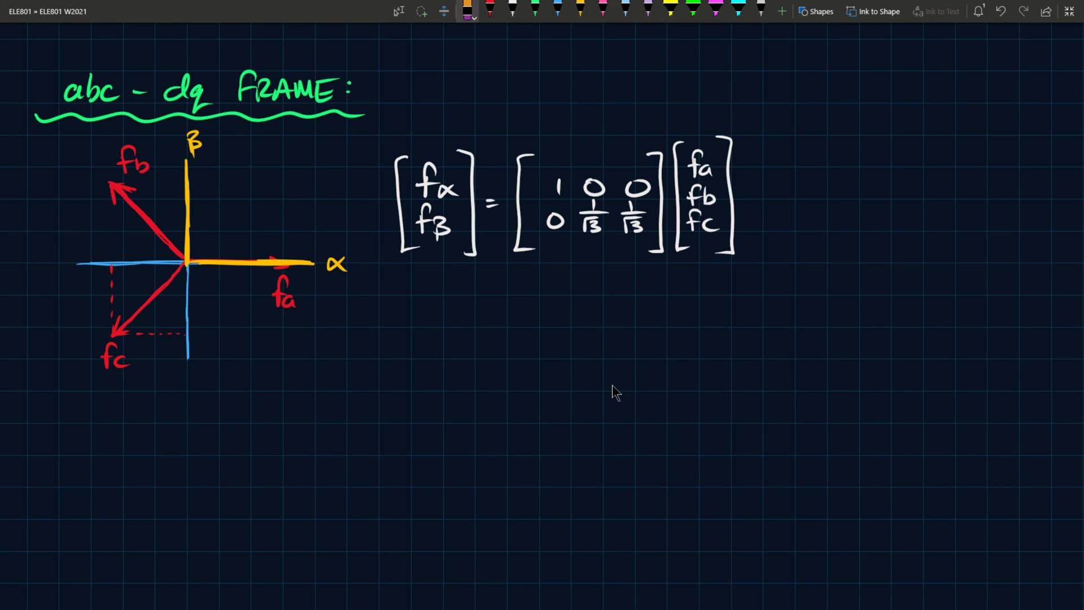
left_click_drag(161, 333, 189, 331)
Draw new blue vertical and horizontal axes below the first diagram
left_click(558, 9)
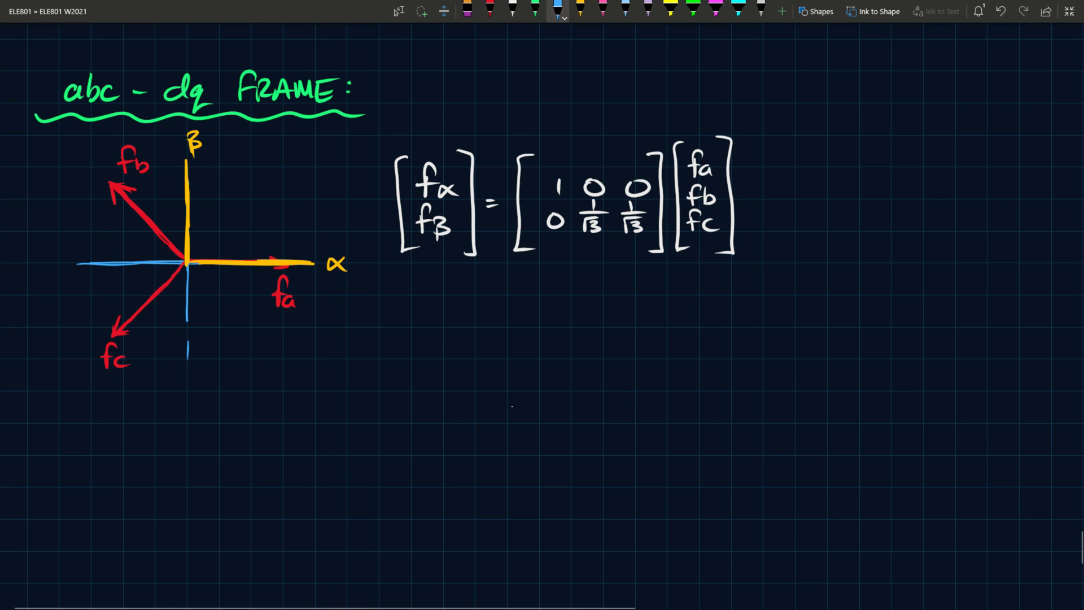
scroll(651, 386, "down", 3)
left_click_drag(186, 226, 187, 452)
left_click_drag(63, 356, 335, 354)
left_click(581, 8)
Trace yellow α-β axes, then draw labelled lavender d and q axes rotated by angle ρ
mouse_move(184, 227)
left_mouse_down()
mouse_move(185, 355)
mouse_move(373, 348)
mouse_move(379, 357)
left_mouse_up()
mouse_move(171, 219)
left_mouse_down()
mouse_move(180, 201)
mouse_move(175, 214)
left_mouse_up()
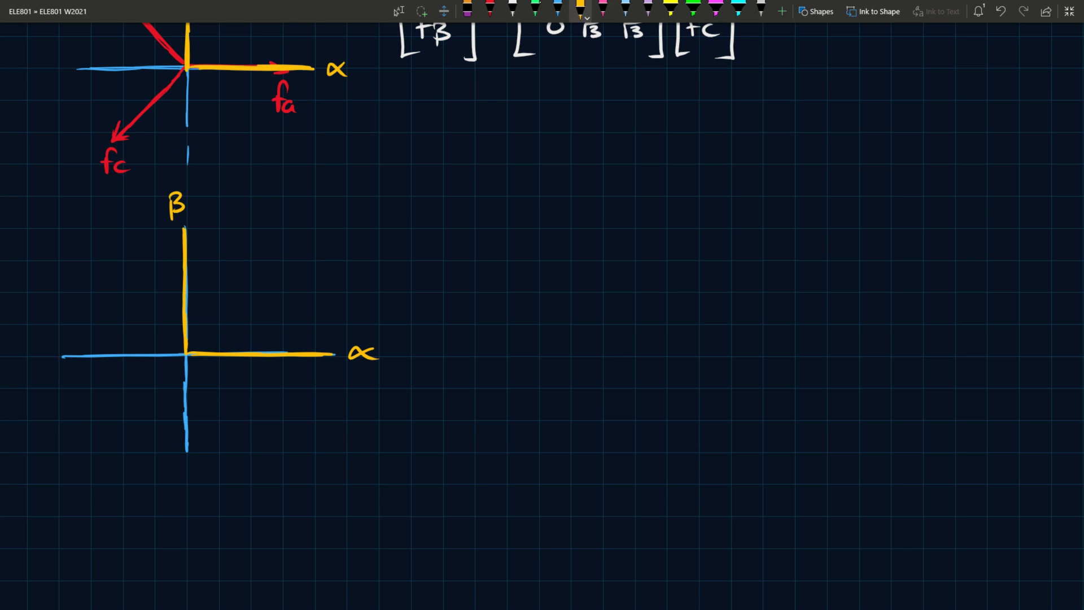
left_click(648, 8)
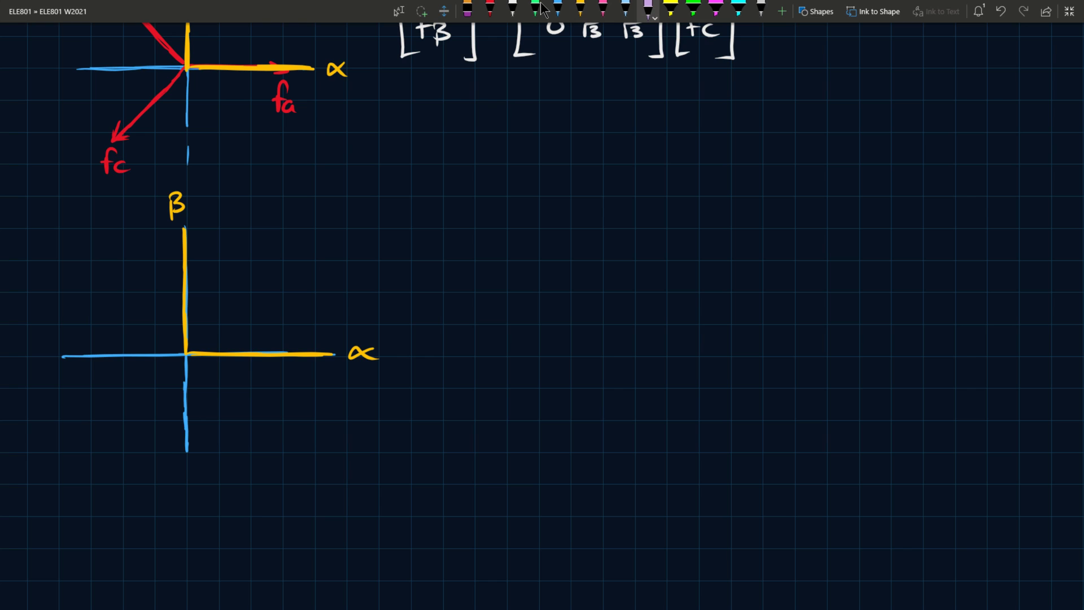
left_click_drag(188, 350, 343, 300)
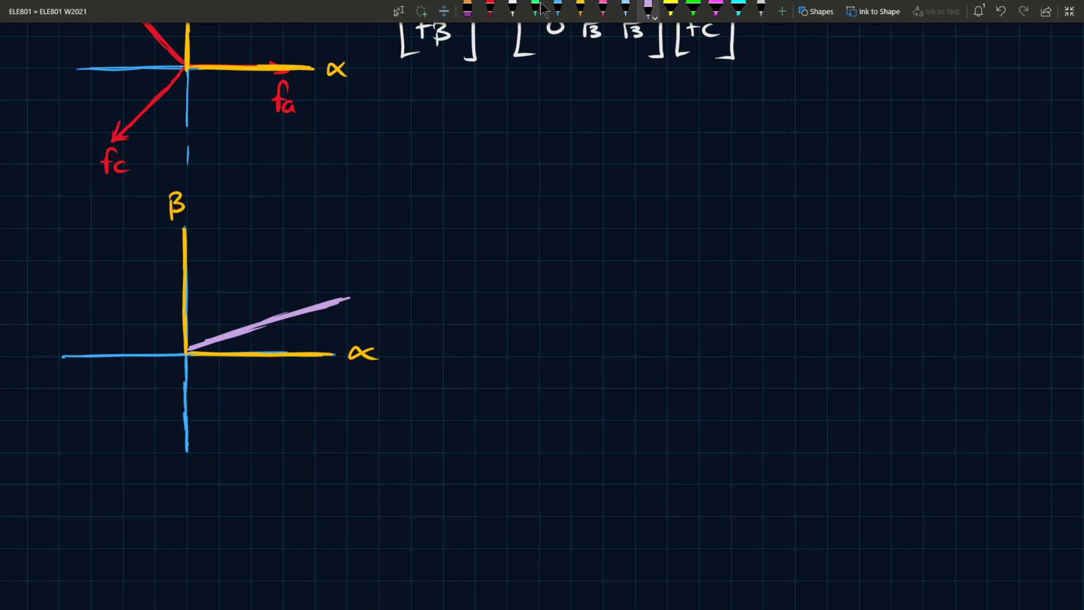
left_click_drag(133, 219, 181, 351)
mouse_move(313, 312)
left_mouse_down()
mouse_move(312, 346)
mouse_move(334, 326)
left_mouse_up()
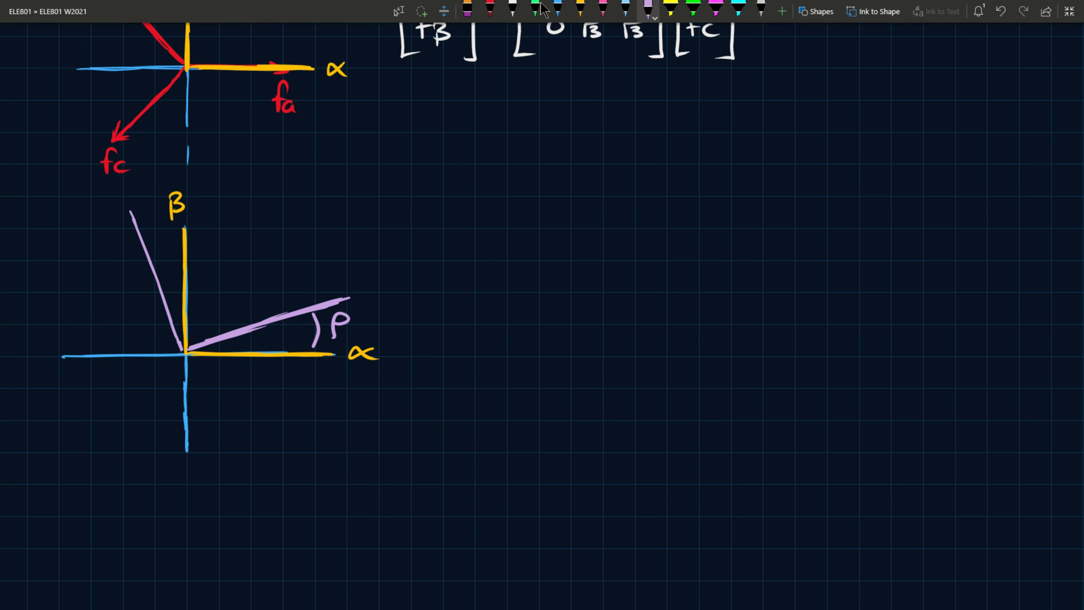
left_click_drag(373, 281, 377, 297)
mouse_move(117, 207)
left_mouse_down()
mouse_move(112, 235)
mouse_move(147, 221)
left_mouse_up()
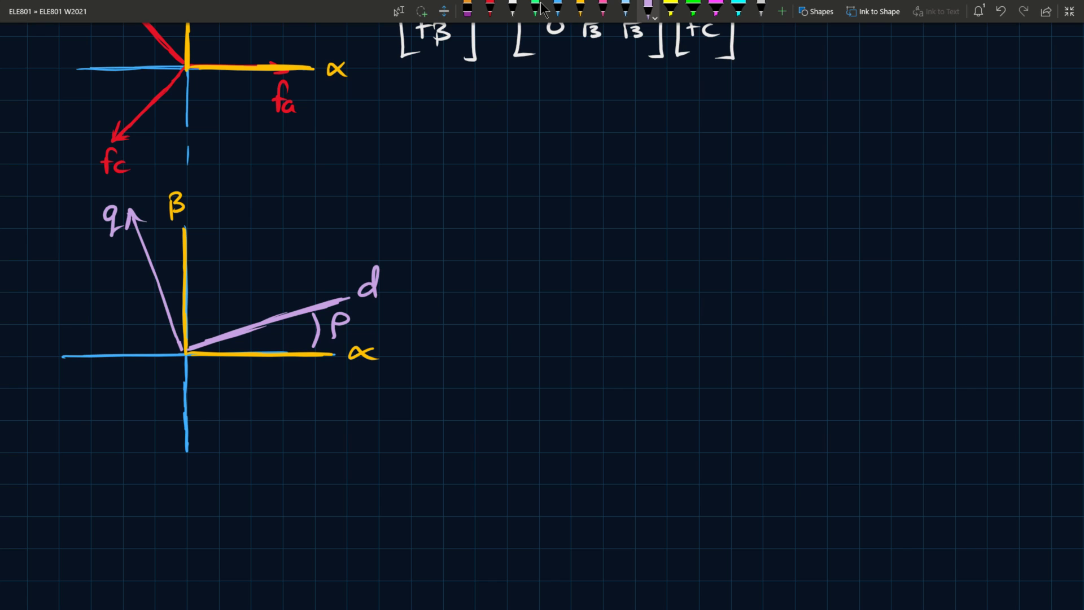
mouse_move(337, 290)
left_mouse_down()
mouse_move(355, 294)
mouse_move(341, 299)
left_mouse_up()
Add a right-angle mark between q and d, then sketch and erase a green rotation arrow
mouse_move(176, 337)
left_mouse_down()
mouse_move(190, 330)
mouse_move(199, 340)
left_mouse_up()
left_click(536, 7)
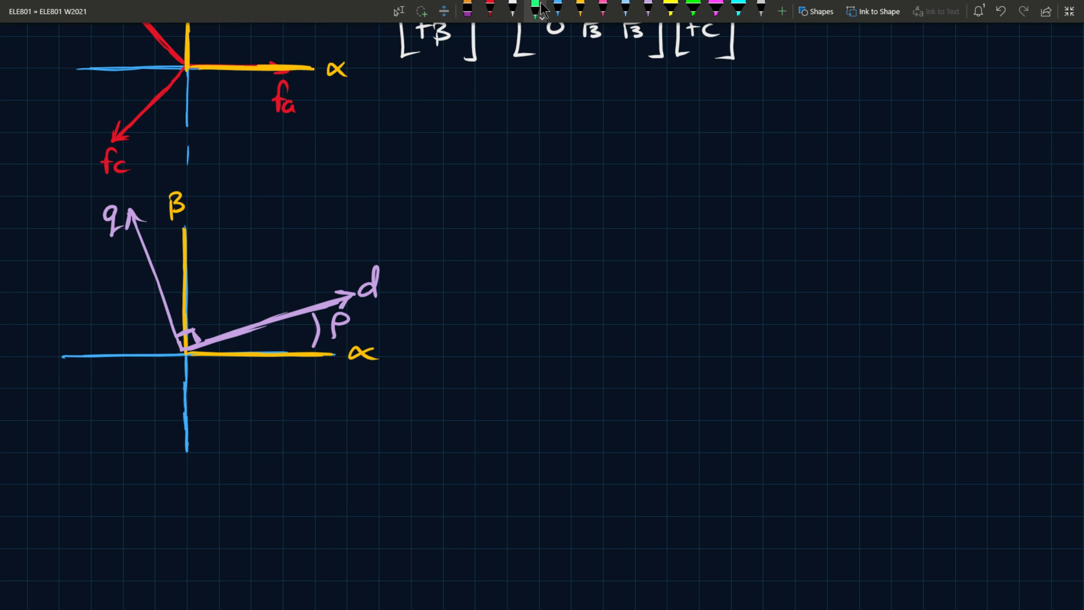
mouse_move(263, 272)
left_mouse_down()
mouse_move(218, 245)
mouse_move(187, 418)
mouse_move(278, 370)
mouse_move(294, 382)
left_mouse_up()
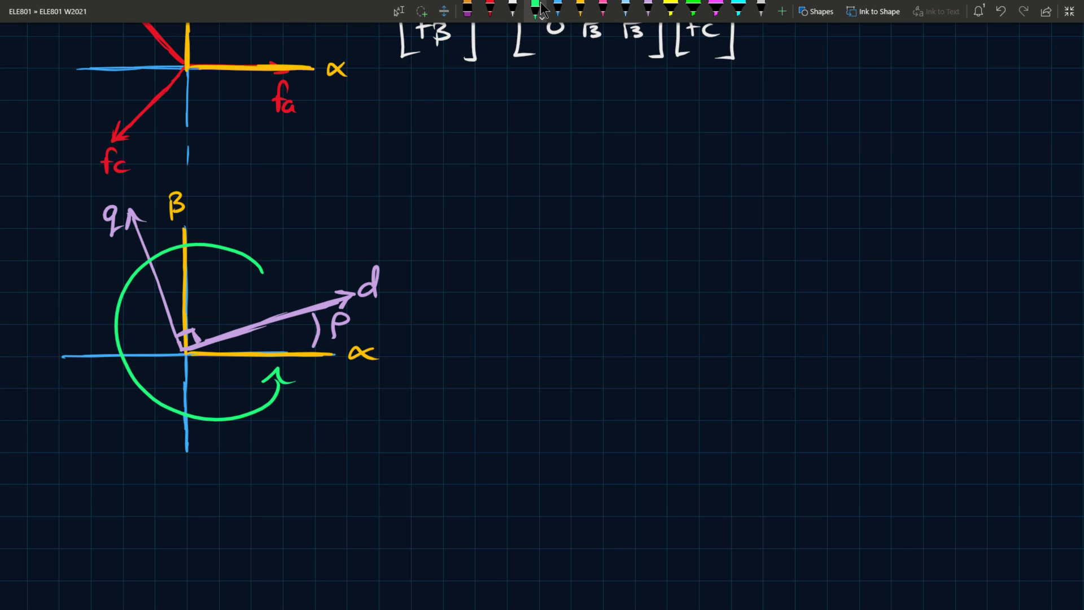
left_click(468, 8)
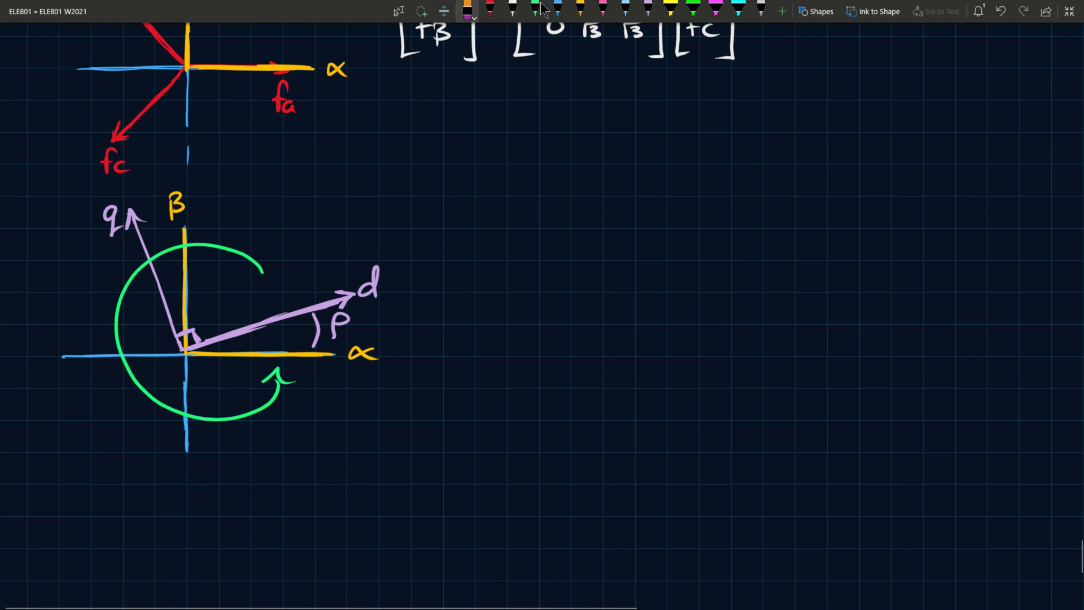
left_click(116, 327)
left_click(278, 375)
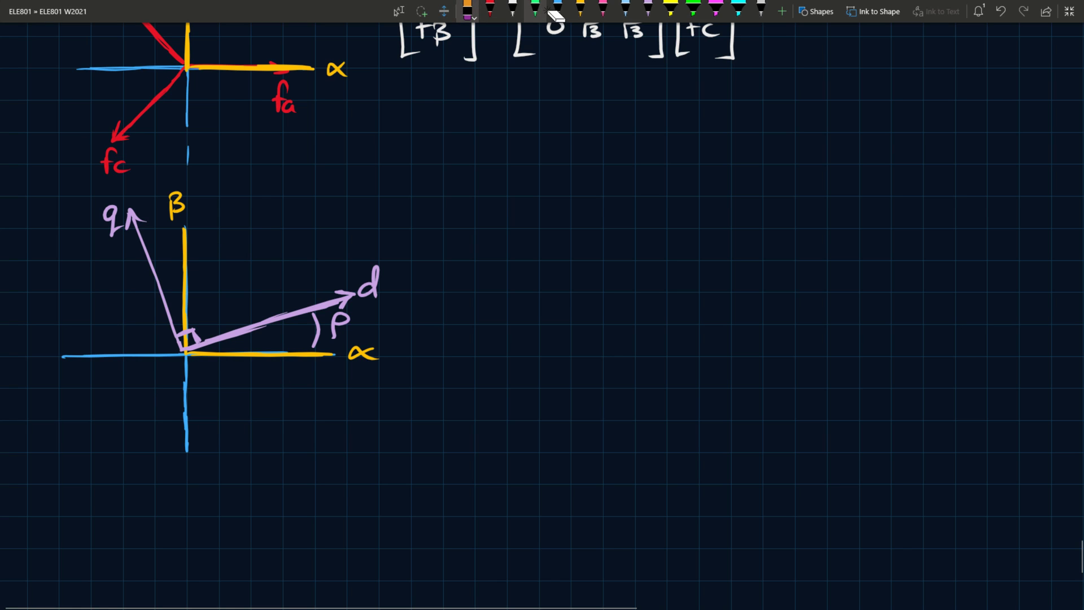
Sketch green arrows from the origin, then erase every green arrow from the diagram
left_click(538, 6)
mouse_move(186, 345)
left_mouse_down()
mouse_move(270, 277)
mouse_move(263, 292)
mouse_move(117, 280)
mouse_move(136, 280)
mouse_move(121, 427)
left_mouse_up()
left_click_drag(122, 427, 156, 409)
left_click(467, 8)
left_click_drag(226, 311, 261, 285)
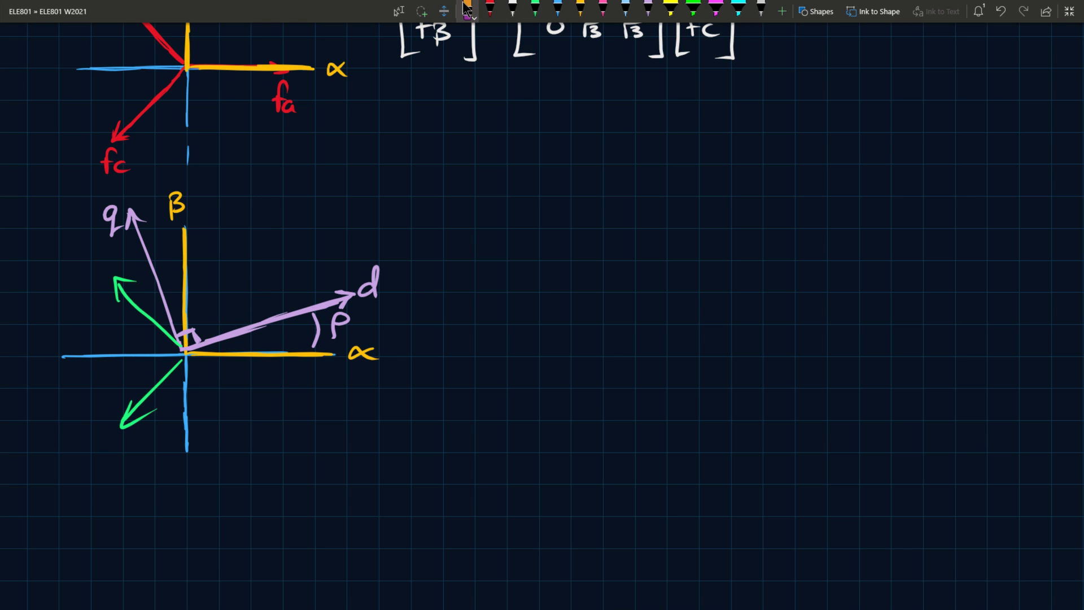
left_click(123, 287)
left_click(148, 315)
left_click(151, 394)
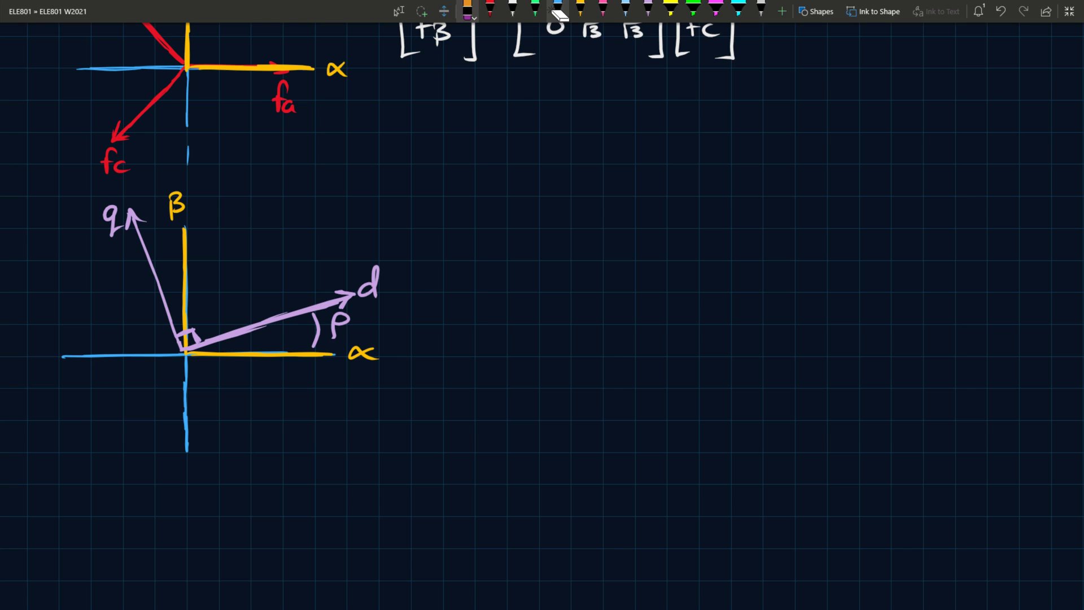
left_click(535, 9)
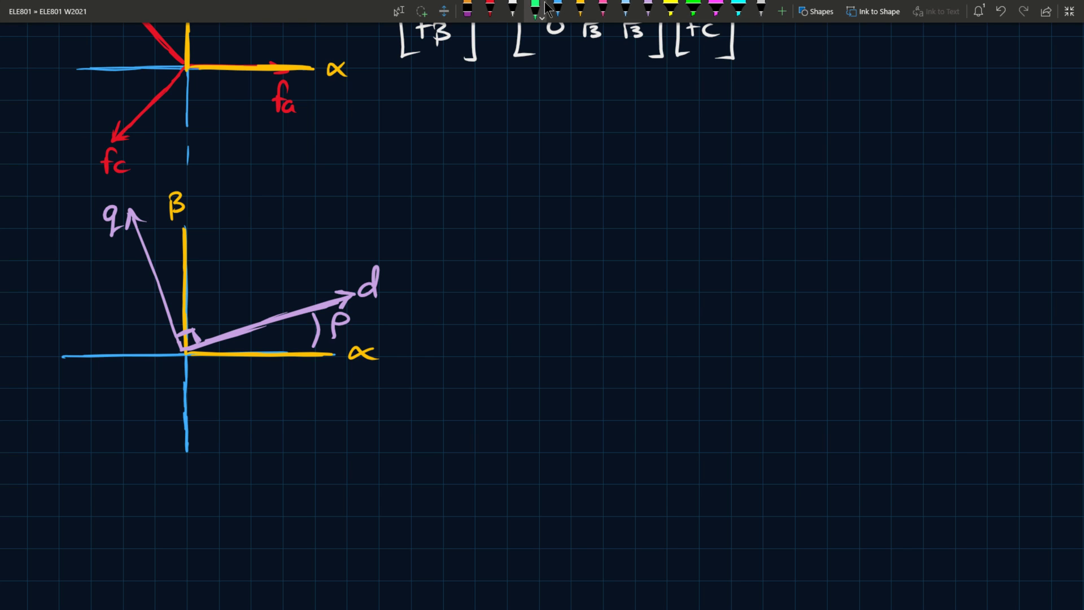
Draw a pink vector from the origin along the d axis and label it fd, replacing a mistaken f
left_click(557, 8)
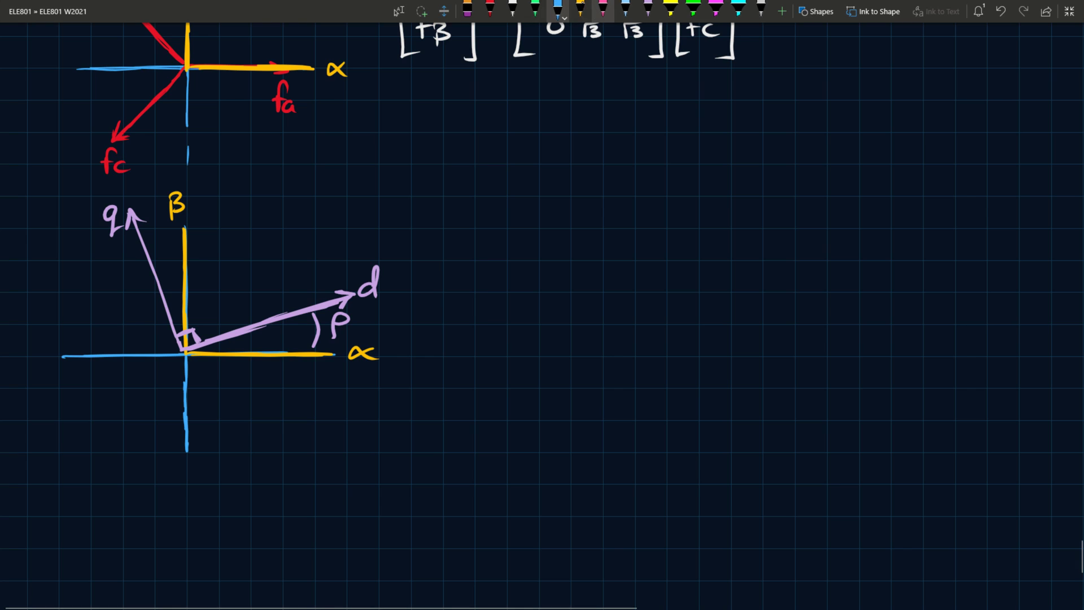
left_click(603, 8)
mouse_move(187, 349)
left_mouse_down()
mouse_move(306, 310)
mouse_move(259, 299)
mouse_move(264, 283)
left_mouse_up()
mouse_move(256, 289)
left_mouse_down()
mouse_move(274, 287)
mouse_move(283, 267)
left_mouse_up()
left_click(467, 10)
mouse_move(248, 270)
left_mouse_down()
mouse_move(270, 293)
mouse_move(241, 317)
mouse_move(251, 291)
left_mouse_up()
left_click(603, 8)
left_click_drag(231, 309, 248, 314)
left_click_drag(258, 294, 261, 315)
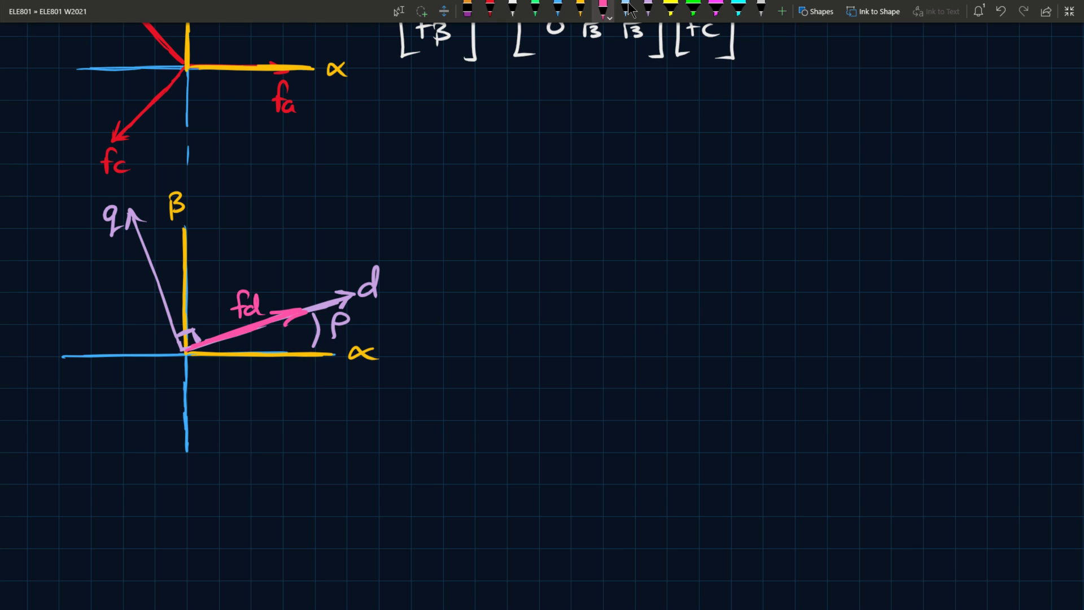
left_click_drag(532, 186, 532, 236)
mouse_move(530, 184)
left_mouse_down()
mouse_move(531, 236)
mouse_move(614, 202)
mouse_move(624, 237)
left_mouse_up()
left_click_drag(518, 241, 638, 242)
mouse_move(527, 208)
left_mouse_down()
mouse_move(525, 243)
mouse_move(620, 208)
left_mouse_up()
left_click_drag(546, 232, 546, 233)
left_click_drag(592, 232, 598, 232)
mouse_move(562, 303)
left_mouse_down()
mouse_move(574, 331)
mouse_move(600, 303)
mouse_move(550, 302)
mouse_move(589, 300)
left_mouse_up()
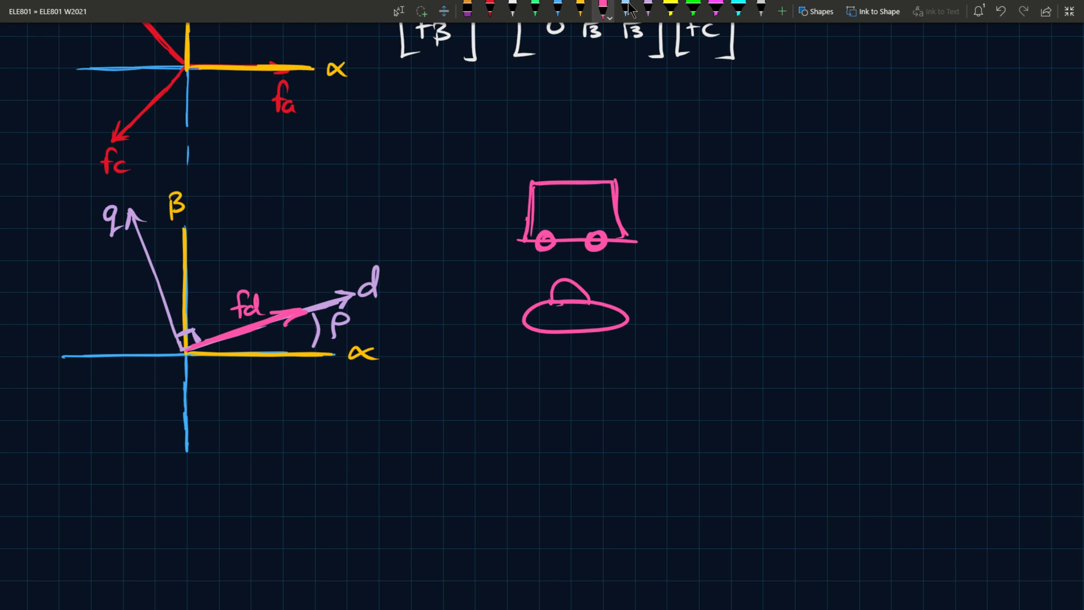
mouse_move(545, 334)
left_mouse_down()
mouse_move(600, 327)
mouse_move(591, 335)
left_mouse_up()
left_click_drag(649, 213, 721, 213)
left_click_drag(650, 308, 740, 307)
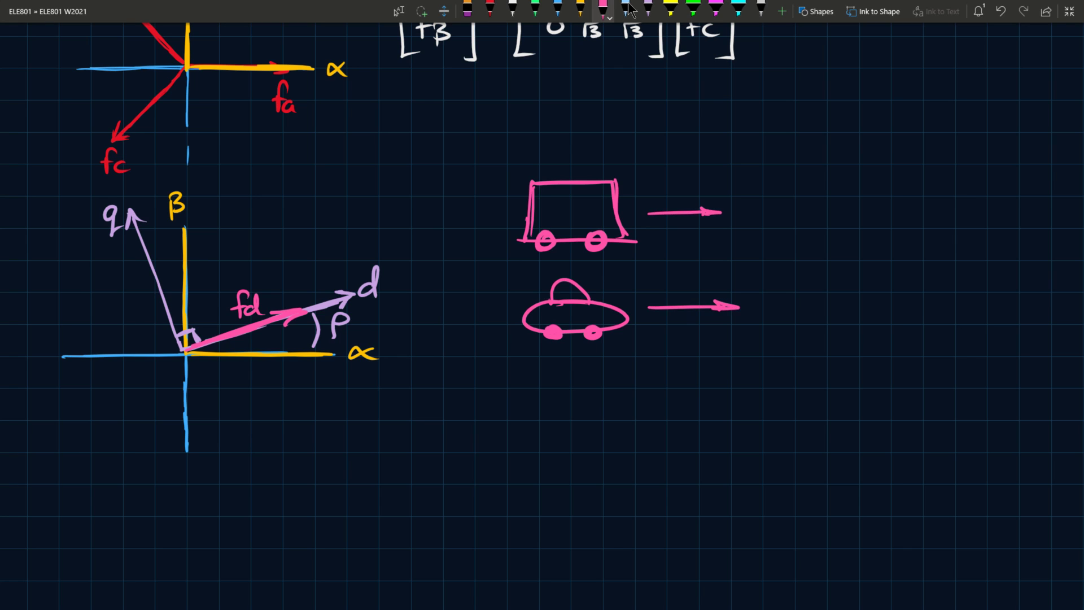
mouse_move(544, 212)
left_mouse_down()
mouse_move(602, 193)
mouse_move(609, 211)
mouse_move(568, 205)
left_mouse_up()
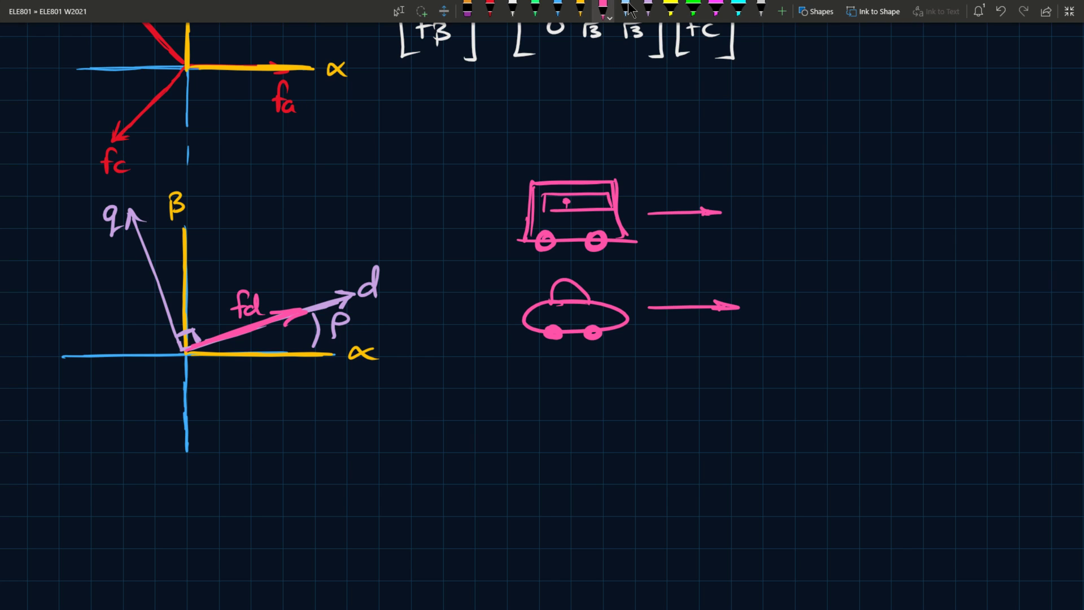
mouse_move(567, 286)
left_mouse_down()
mouse_move(568, 298)
mouse_move(566, 288)
left_mouse_up()
left_click(467, 9)
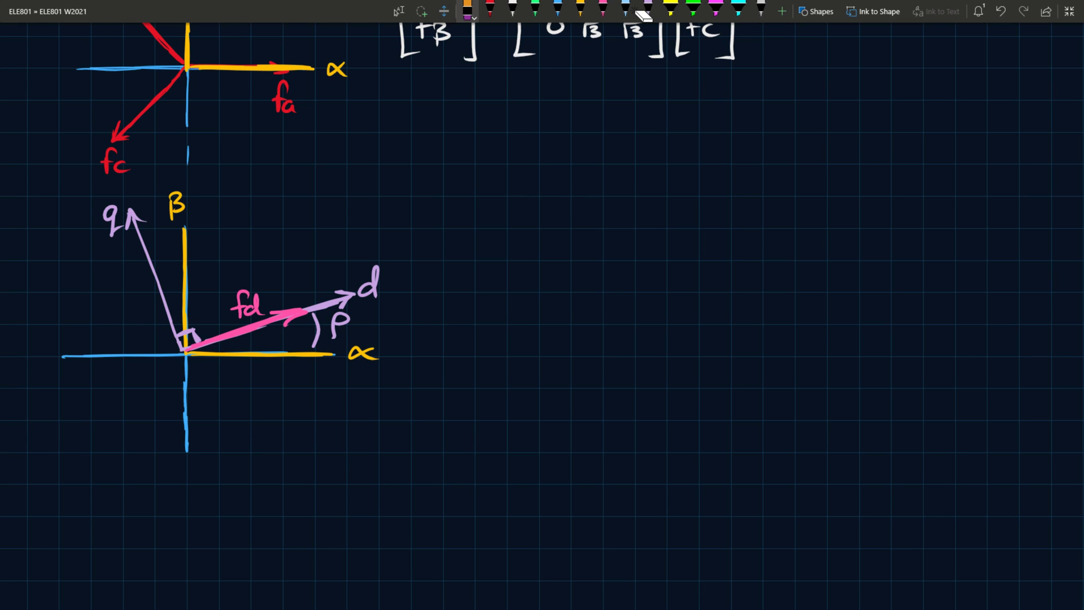
Write the white column vector [fd; fq] and an equals sign, erasing a stray stroke
left_click(512, 8)
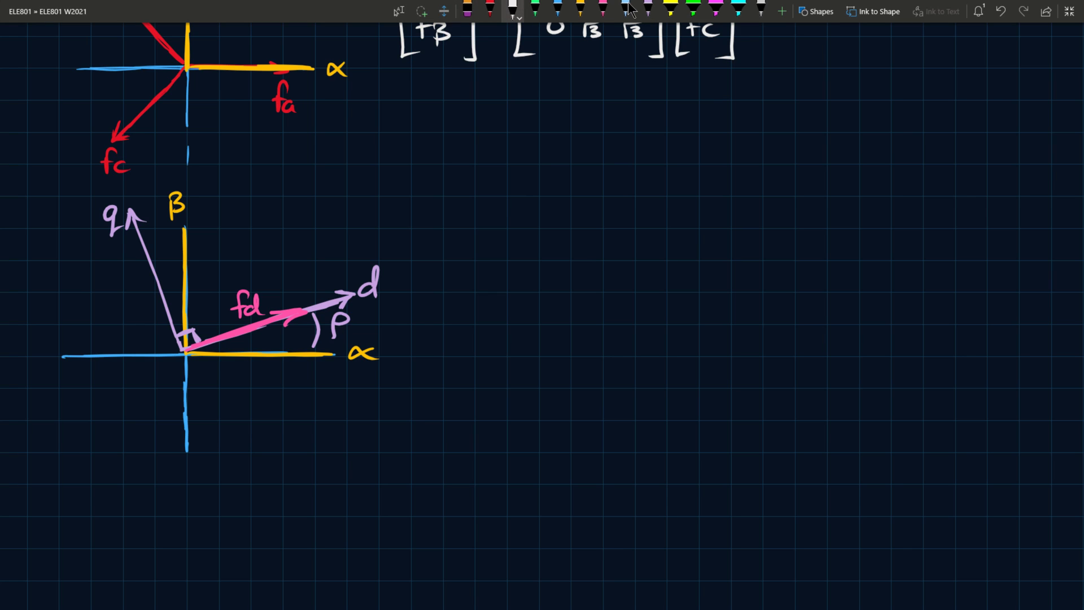
left_click_drag(462, 237, 460, 257)
mouse_move(451, 240)
left_mouse_down()
mouse_move(470, 238)
mouse_move(487, 255)
left_mouse_up()
mouse_move(449, 220)
left_mouse_down()
mouse_move(436, 298)
mouse_move(447, 318)
left_mouse_up()
left_click(468, 8)
left_click_drag(452, 223, 437, 316)
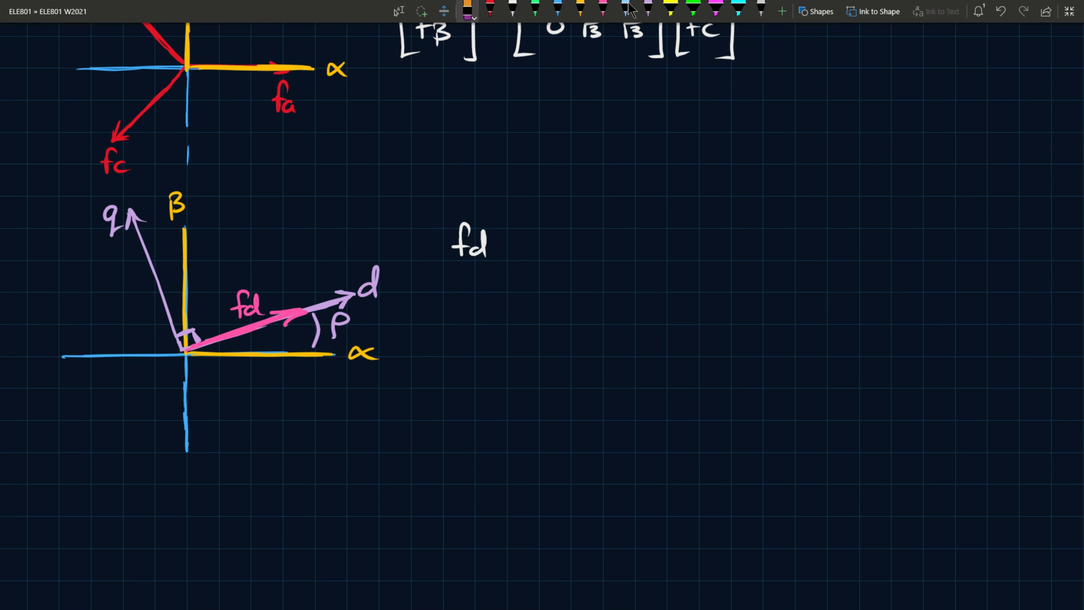
left_click(513, 9)
left_click_drag(469, 265, 456, 296)
mouse_move(453, 278)
left_mouse_down()
mouse_move(470, 277)
mouse_move(483, 303)
left_mouse_up()
mouse_move(455, 218)
left_mouse_down()
mouse_move(439, 221)
mouse_move(449, 312)
left_mouse_up()
mouse_move(495, 216)
left_mouse_down()
mouse_move(505, 299)
mouse_move(492, 316)
left_mouse_up()
left_click_drag(518, 259, 531, 258)
left_click_drag(517, 265, 529, 264)
Write the bracketed rotation matrix [cosρ sinρ; −sinρ cosρ]
mouse_move(562, 217)
left_mouse_down()
mouse_move(542, 284)
mouse_move(567, 318)
left_mouse_up()
left_click_drag(591, 247, 590, 260)
left_click_drag(594, 257, 604, 251)
mouse_move(619, 247)
left_mouse_down()
mouse_move(612, 259)
mouse_move(624, 270)
left_mouse_up()
left_click_drag(622, 251, 624, 261)
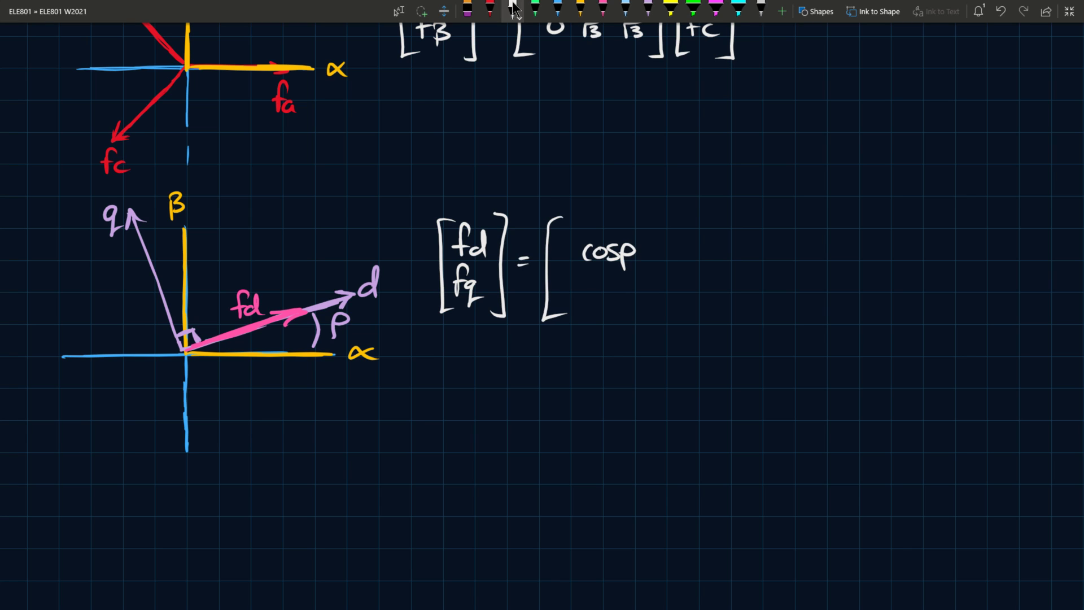
mouse_move(692, 242)
left_mouse_down()
mouse_move(678, 256)
mouse_move(710, 258)
mouse_move(715, 277)
left_mouse_up()
left_click_drag(714, 248, 716, 258)
left_click_drag(582, 298, 597, 297)
mouse_move(608, 289)
left_mouse_down()
mouse_move(598, 300)
mouse_move(625, 300)
left_mouse_up()
mouse_move(627, 289)
left_mouse_down()
mouse_move(628, 314)
mouse_move(634, 300)
left_mouse_up()
mouse_move(680, 287)
left_mouse_down()
mouse_move(673, 300)
mouse_move(698, 295)
mouse_move(691, 300)
left_mouse_up()
mouse_move(706, 287)
left_mouse_down()
mouse_move(707, 309)
mouse_move(718, 297)
left_mouse_up()
mouse_move(726, 219)
left_mouse_down()
mouse_move(743, 219)
mouse_move(725, 320)
left_mouse_up()
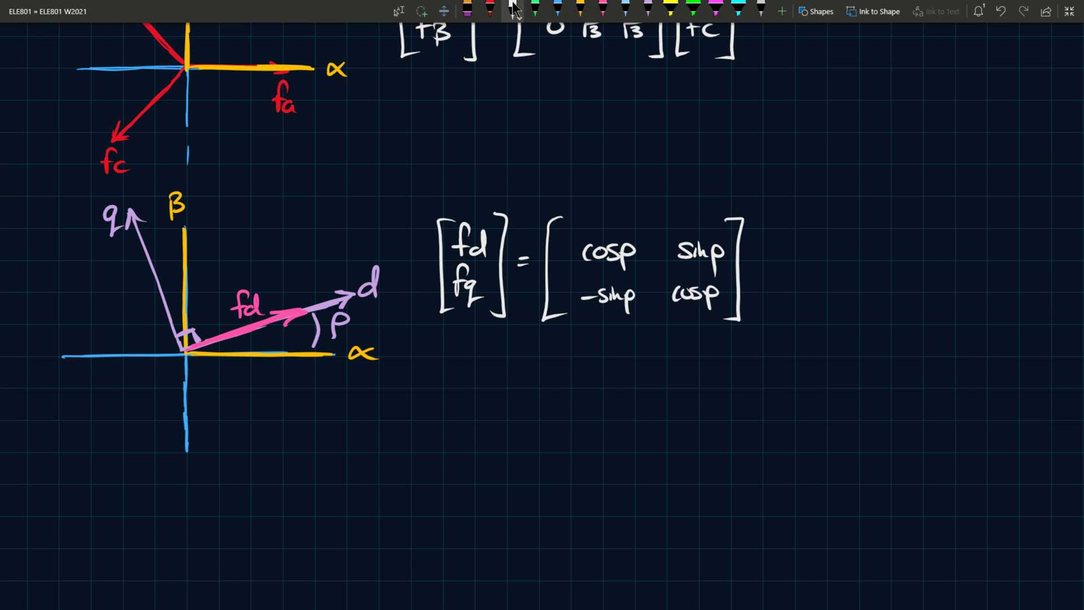
Write the bracketed column vector [fα; fβ] after the matrix
mouse_move(769, 224)
left_mouse_down()
mouse_move(756, 246)
mouse_move(773, 309)
left_mouse_up()
left_click_drag(782, 258, 793, 227)
left_click_drag(778, 247, 795, 245)
mouse_move(806, 241)
left_mouse_down()
mouse_move(811, 259)
mouse_move(795, 265)
mouse_move(797, 276)
left_mouse_up()
mouse_move(797, 299)
left_mouse_down()
mouse_move(799, 274)
mouse_move(803, 292)
left_mouse_up()
mouse_move(811, 219)
left_mouse_down()
mouse_move(829, 294)
mouse_move(811, 307)
left_mouse_up()
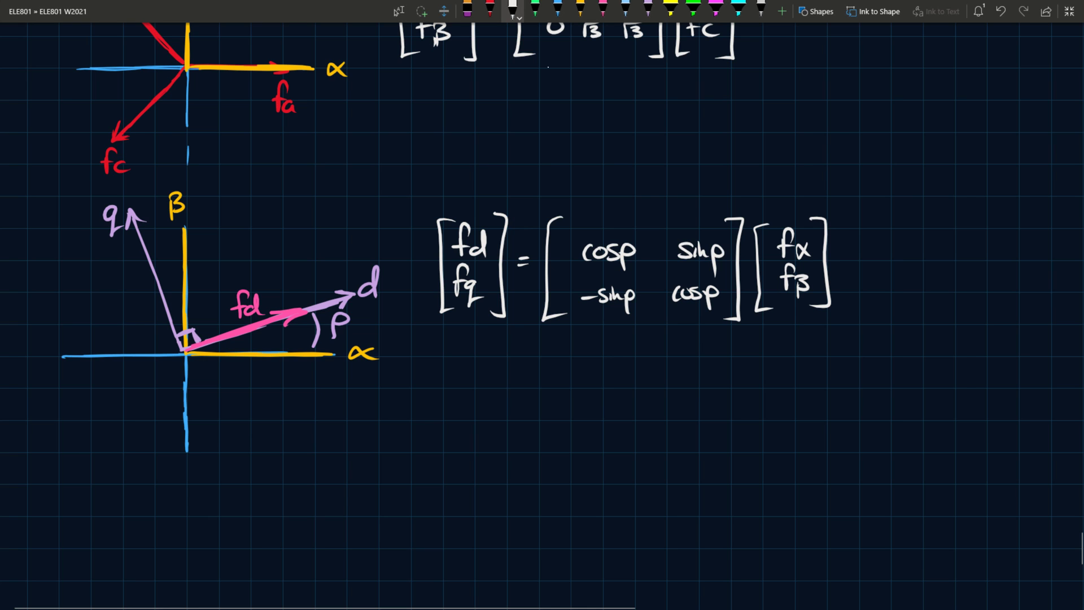
Below the dq diagram, write a vector f with an equals sign, then undo it
scroll(460, 132, "up", 3)
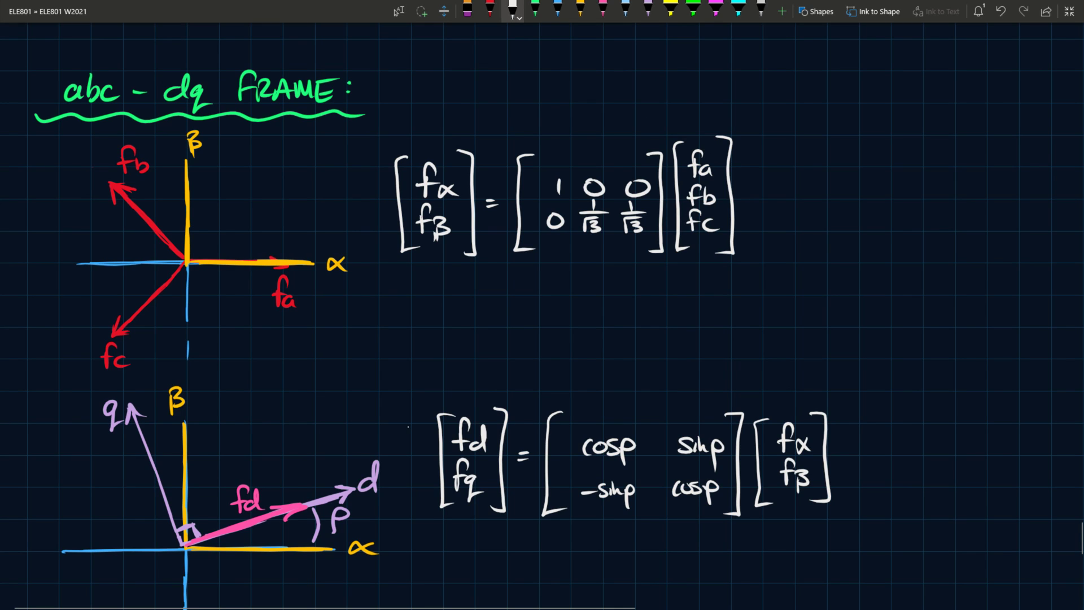
scroll(439, 428, "down", 6)
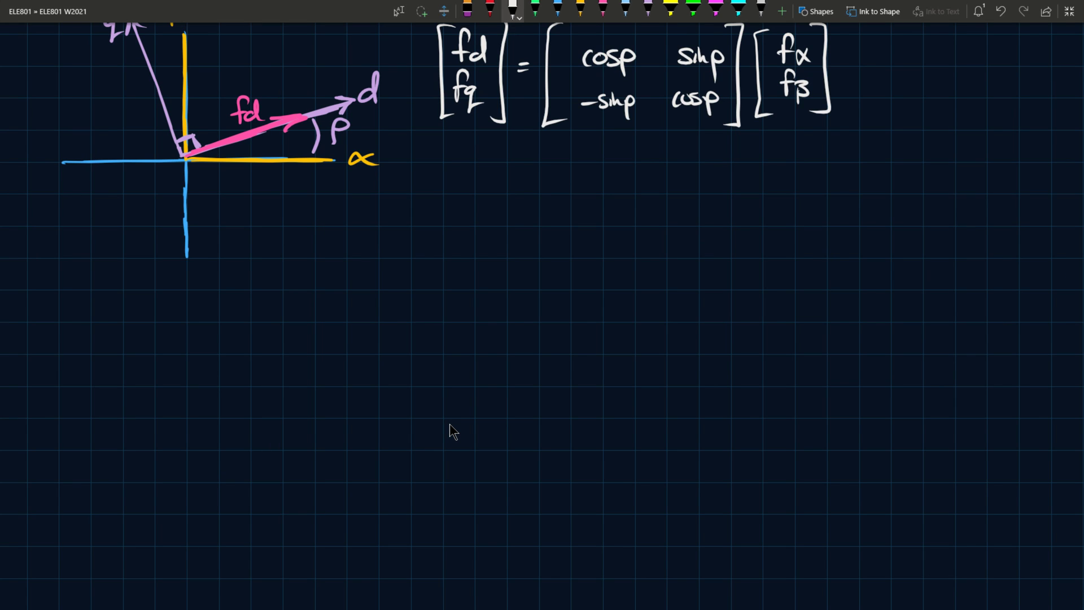
mouse_move(108, 325)
left_mouse_down()
mouse_move(102, 352)
mouse_move(121, 317)
mouse_move(135, 339)
left_mouse_up()
left_click(122, 340)
left_click_drag(123, 345, 136, 345)
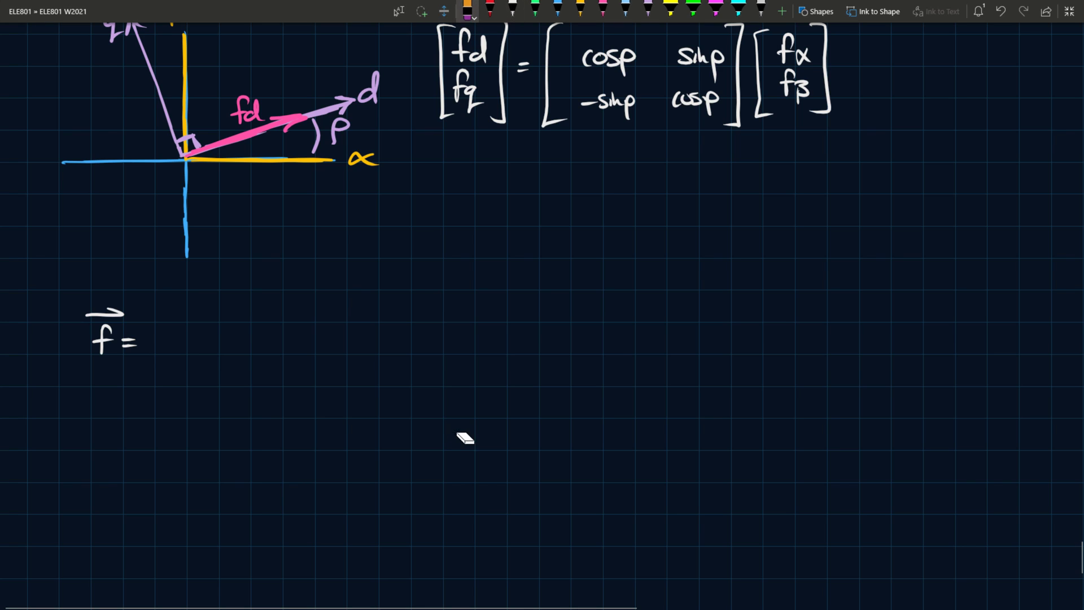
key("ctrl+z")
key("ctrl+z")
key("ctrl+z")
Write fa(t) + fb(t) + in white ink below the dq diagram
left_click(512, 9)
mouse_move(117, 319)
left_mouse_down()
mouse_move(103, 355)
mouse_move(119, 339)
mouse_move(129, 355)
left_mouse_up()
left_click_drag(140, 330, 143, 355)
mouse_move(148, 334)
left_mouse_down()
mouse_move(162, 361)
mouse_move(186, 353)
left_mouse_up()
left_click_drag(181, 343, 205, 355)
left_click_drag(200, 342, 230, 355)
mouse_move(244, 332)
left_mouse_down()
mouse_move(246, 356)
mouse_move(255, 340)
left_mouse_up()
mouse_move(256, 325)
left_mouse_down()
mouse_move(259, 356)
mouse_move(280, 353)
left_mouse_up()
left_click_drag(272, 344, 298, 355)
Complete the equation with fc(t) = 0
mouse_move(293, 342)
left_mouse_down()
mouse_move(309, 341)
mouse_move(311, 354)
left_mouse_up()
left_click_drag(332, 327, 332, 355)
mouse_move(344, 328)
left_mouse_down()
mouse_move(344, 355)
mouse_move(357, 339)
left_mouse_up()
mouse_move(361, 318)
left_mouse_down()
mouse_move(366, 359)
mouse_move(404, 336)
left_mouse_up()
left_click_drag(390, 346, 425, 336)
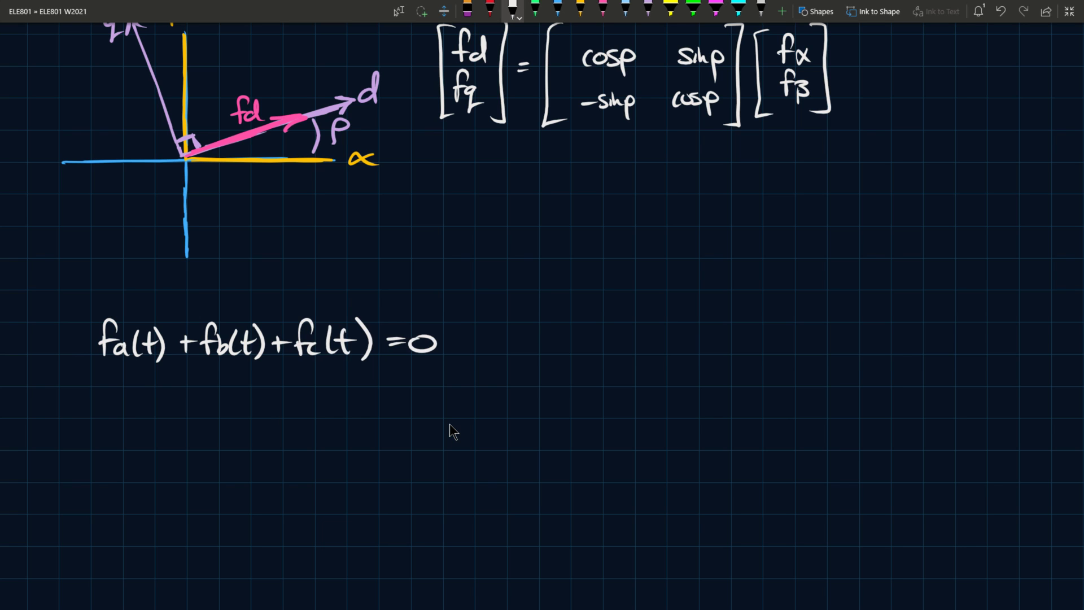
Begin the space-phasor line as f⃗ = 2/3[fa(t) + below the sum equation
scroll(489, 450, "down", 4)
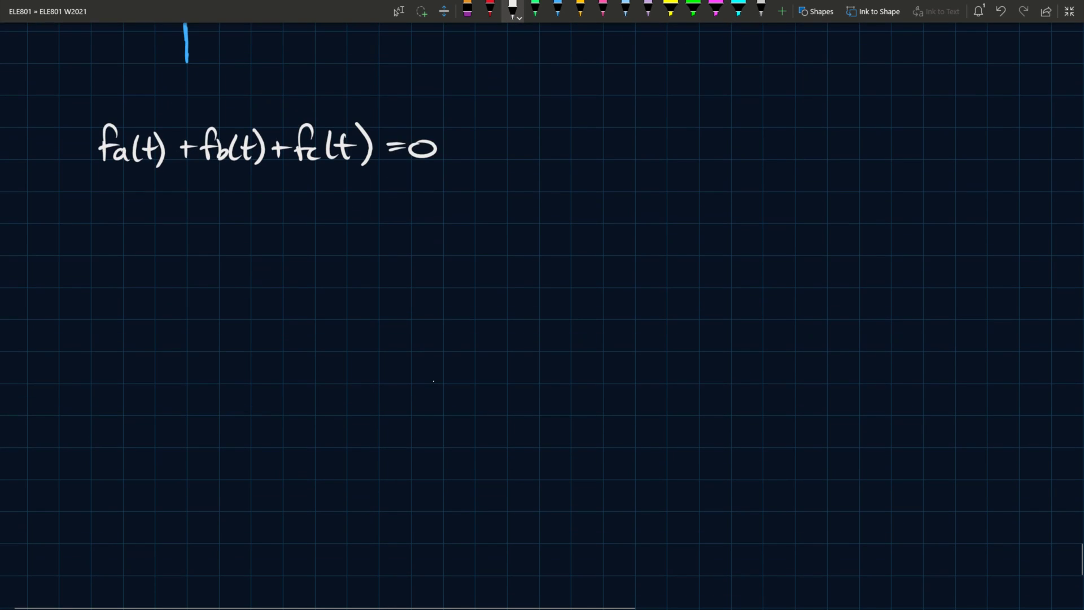
mouse_move(122, 225)
left_mouse_down()
mouse_move(111, 254)
mouse_move(133, 213)
mouse_move(145, 242)
mouse_move(193, 237)
left_mouse_up()
left_click_drag(174, 241, 173, 261)
mouse_move(216, 215)
left_mouse_down()
mouse_move(202, 218)
mouse_move(219, 265)
left_mouse_up()
left_click_drag(249, 220, 237, 254)
left_click_drag(233, 238, 270, 255)
mouse_move(286, 230)
left_mouse_down()
mouse_move(282, 253)
mouse_move(296, 240)
left_mouse_up()
mouse_move(291, 224)
left_mouse_down()
mouse_move(296, 257)
mouse_move(330, 244)
left_mouse_up()
Write the second term fb(t)e^(j2π/3) inside the bracket
left_click_drag(356, 237, 352, 253)
left_click_drag(356, 242, 388, 254)
mouse_move(407, 224)
left_mouse_down()
mouse_move(404, 254)
mouse_move(416, 236)
left_mouse_up()
mouse_move(415, 219)
left_mouse_down()
mouse_move(420, 259)
mouse_move(443, 258)
mouse_move(462, 214)
left_mouse_up()
left_click_drag(468, 216, 483, 227)
left_click_drag(487, 219, 497, 217)
mouse_move(506, 222)
left_mouse_down()
mouse_move(492, 243)
mouse_move(543, 242)
left_mouse_up()
In white ink, add + fc(t)e^(j4π/3) and close the bracket
left_click(399, 12)
left_click(513, 8)
mouse_move(535, 234)
left_mouse_down()
mouse_move(534, 250)
mouse_move(505, 249)
left_mouse_up()
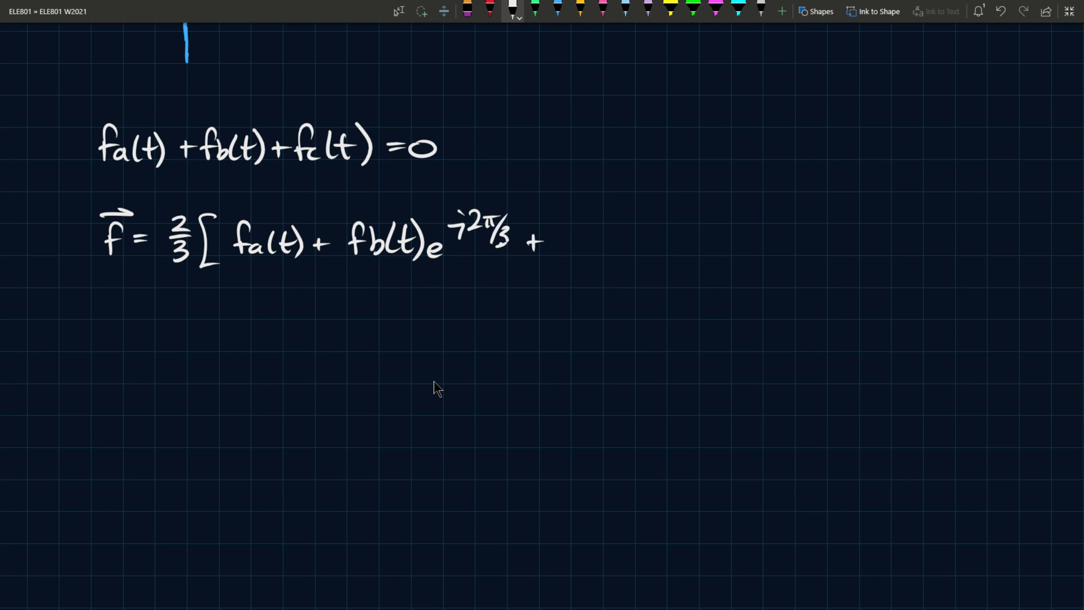
mouse_move(579, 220)
left_mouse_down()
mouse_move(566, 257)
mouse_move(567, 243)
left_mouse_up()
mouse_move(585, 244)
left_mouse_down()
mouse_move(580, 257)
mouse_move(596, 257)
left_mouse_up()
mouse_move(610, 230)
left_mouse_down()
mouse_move(613, 254)
mouse_move(621, 237)
left_mouse_up()
mouse_move(617, 221)
left_mouse_down()
mouse_move(621, 260)
mouse_move(645, 239)
mouse_move(649, 254)
left_mouse_up()
mouse_move(652, 222)
left_mouse_down()
mouse_move(666, 220)
mouse_move(658, 236)
left_mouse_up()
left_click_drag(671, 202, 682, 220)
left_click_drag(684, 204, 686, 224)
mouse_move(682, 210)
left_mouse_down()
mouse_move(702, 208)
mouse_move(681, 242)
left_mouse_up()
mouse_move(692, 223)
left_mouse_down()
mouse_move(700, 230)
mouse_move(689, 242)
mouse_move(728, 276)
left_mouse_up()
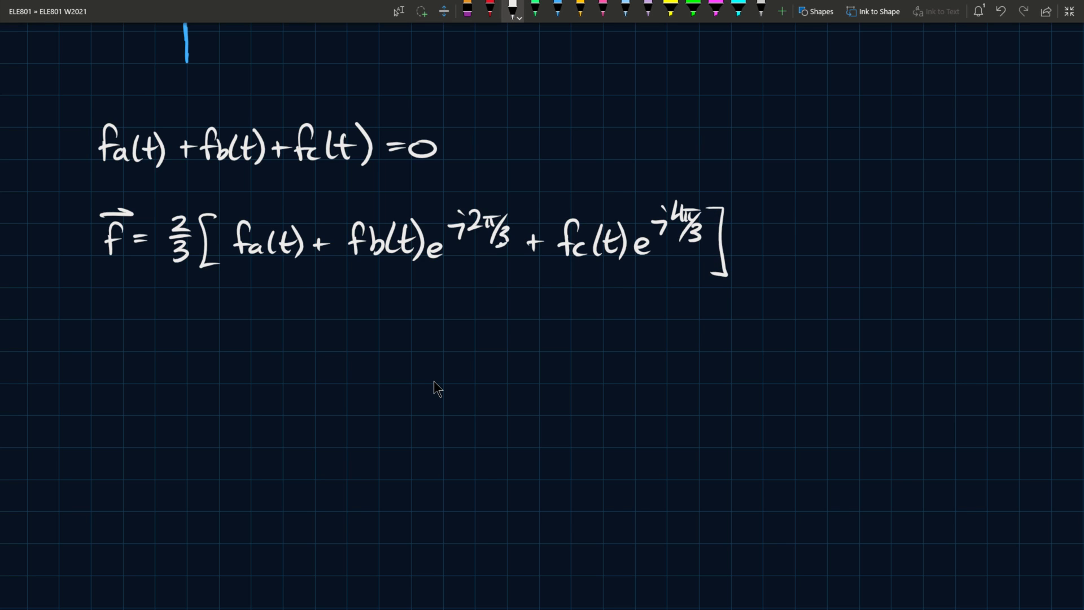
Write fdq = f⃗e^(−jρ) below it and draw a star beside the equation
left_click_drag(132, 314, 116, 354)
mouse_move(109, 336)
left_mouse_down()
mouse_move(149, 356)
mouse_move(182, 337)
left_mouse_up()
mouse_move(170, 345)
left_mouse_down()
mouse_move(238, 320)
mouse_move(237, 336)
mouse_move(249, 311)
left_mouse_up()
mouse_move(232, 307)
left_mouse_down()
mouse_move(249, 311)
mouse_move(250, 344)
mouse_move(269, 351)
left_mouse_up()
mouse_move(278, 321)
left_mouse_down()
mouse_move(294, 320)
mouse_move(287, 336)
mouse_move(315, 319)
left_mouse_up()
left_click(288, 306)
mouse_move(305, 312)
left_mouse_down()
mouse_move(305, 338)
mouse_move(273, 320)
left_mouse_up()
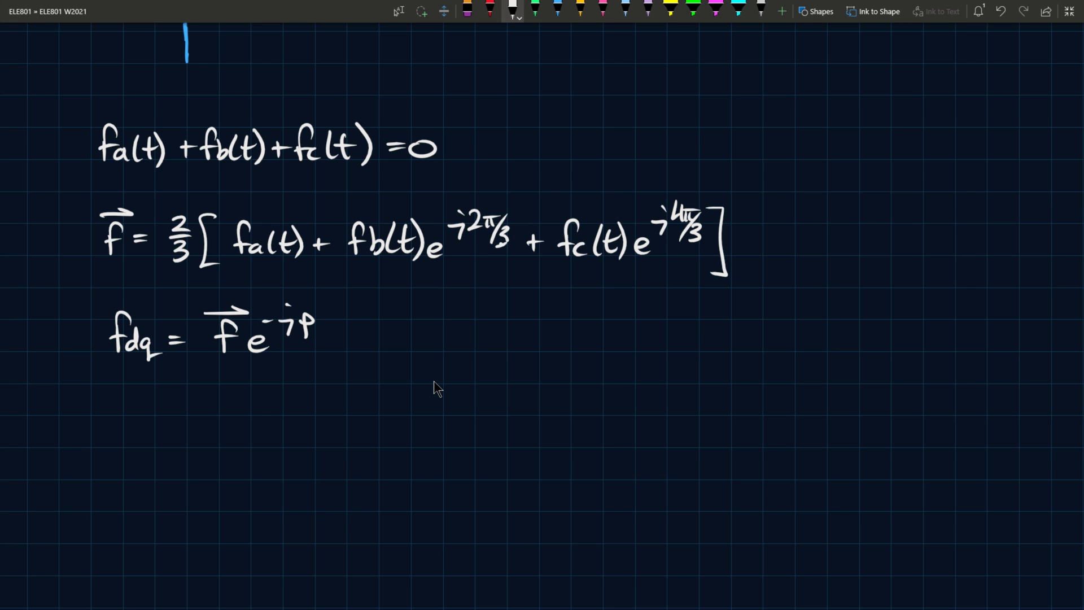
mouse_move(784, 228)
left_mouse_down()
mouse_move(771, 251)
mouse_move(798, 230)
left_mouse_up()
Erase the star beside the space-phasor equation, then scroll back to the fdq line
left_click(467, 9)
left_click_drag(768, 226, 790, 245)
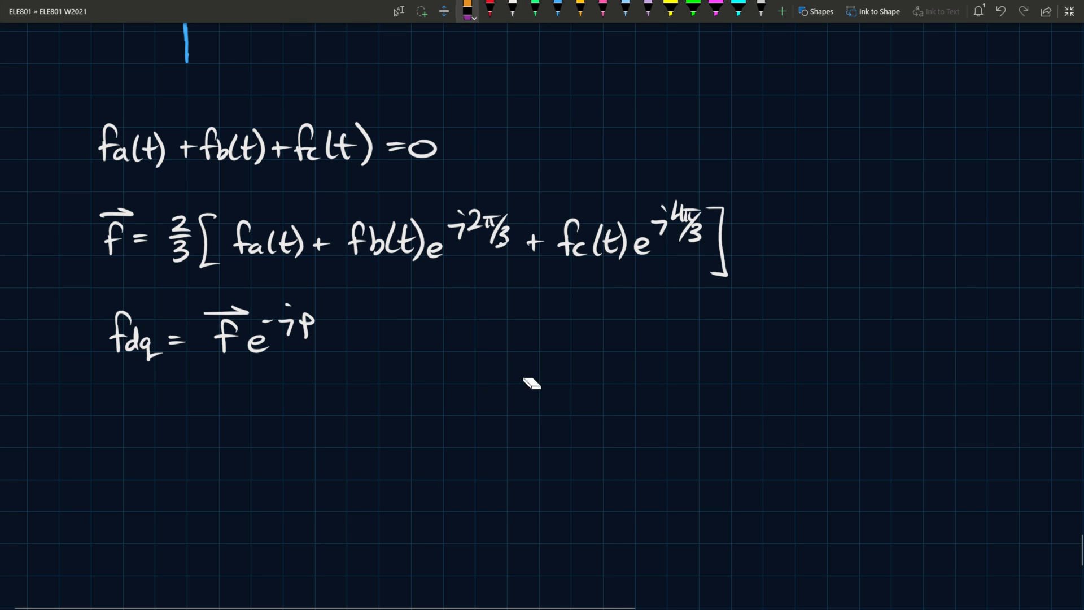
scroll(346, 273, "up", 3)
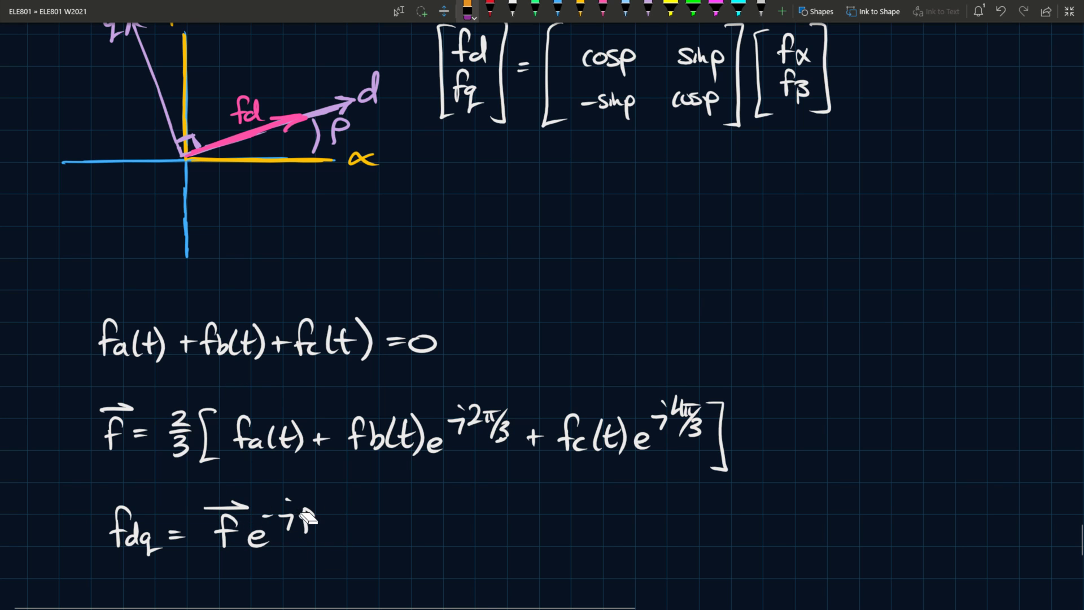
scroll(316, 522, "up", 3)
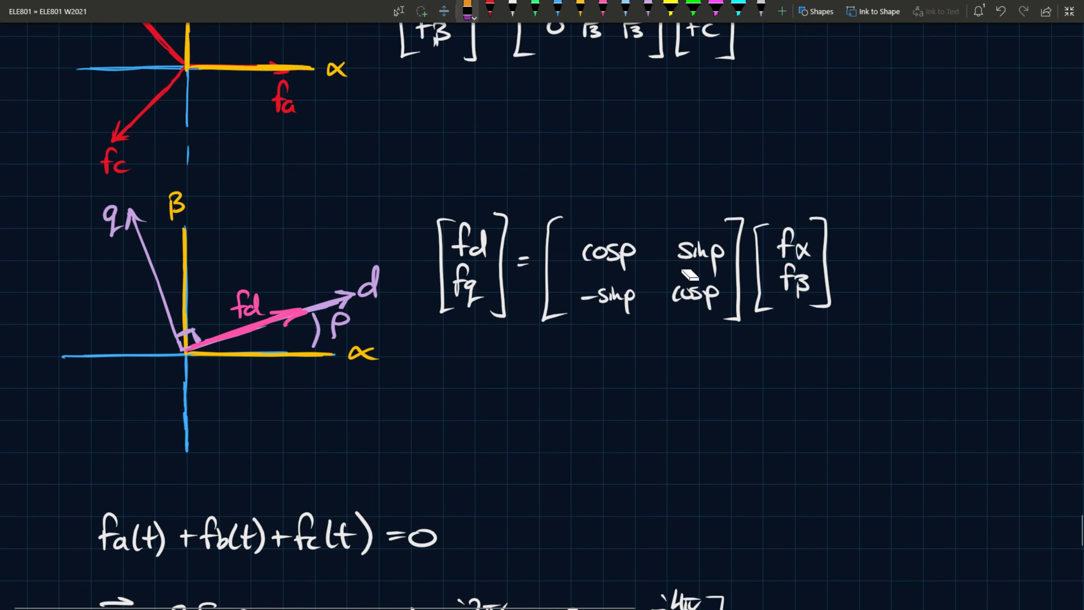
scroll(576, 380, "down", 6)
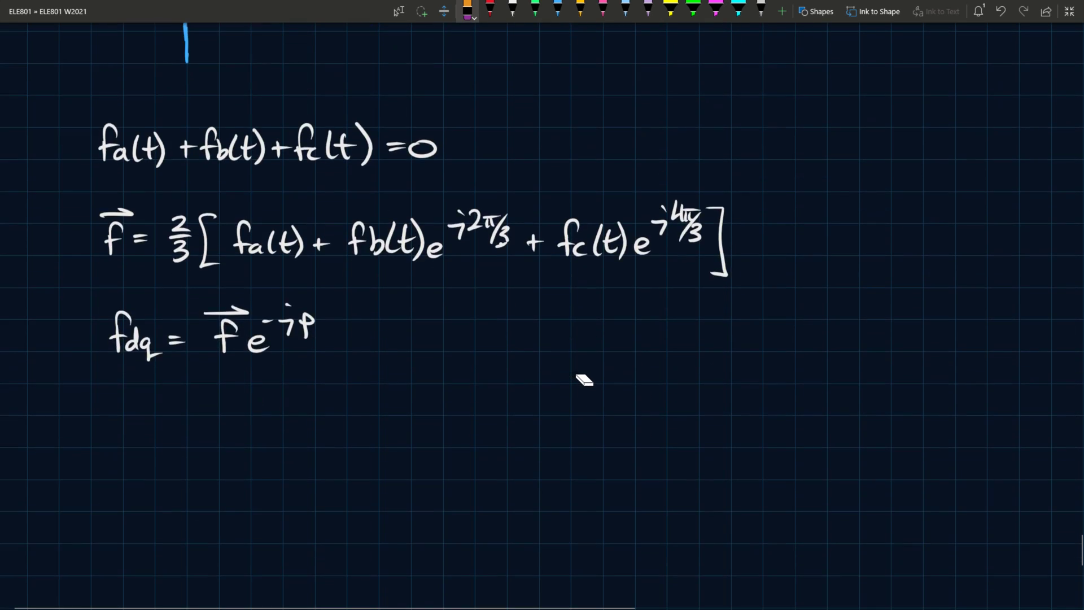
scroll(585, 379, "down", 3)
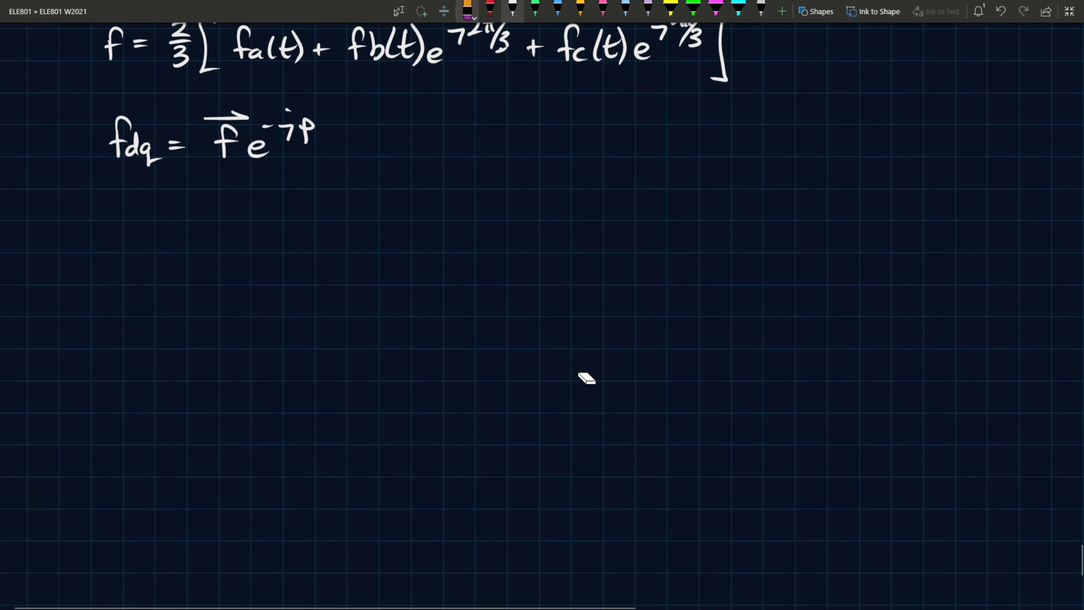
Draw three stacked input arrows, each leading into its own box
left_click_drag(176, 285, 253, 284)
mouse_move(218, 275)
left_mouse_down()
mouse_move(252, 283)
mouse_move(251, 263)
mouse_move(309, 295)
left_mouse_up()
left_click_drag(252, 270, 311, 299)
left_click_drag(175, 360, 226, 359)
mouse_move(225, 349)
left_mouse_down()
mouse_move(229, 367)
mouse_move(255, 357)
mouse_move(259, 385)
left_mouse_up()
mouse_move(257, 334)
left_mouse_down()
mouse_move(258, 380)
mouse_move(310, 355)
mouse_move(316, 386)
left_mouse_up()
left_click_drag(310, 387, 255, 386)
left_click_drag(174, 436, 251, 435)
mouse_move(218, 423)
left_mouse_down()
mouse_move(222, 442)
mouse_move(255, 461)
left_mouse_up()
mouse_move(256, 412)
left_mouse_down()
mouse_move(314, 409)
mouse_move(320, 467)
left_mouse_up()
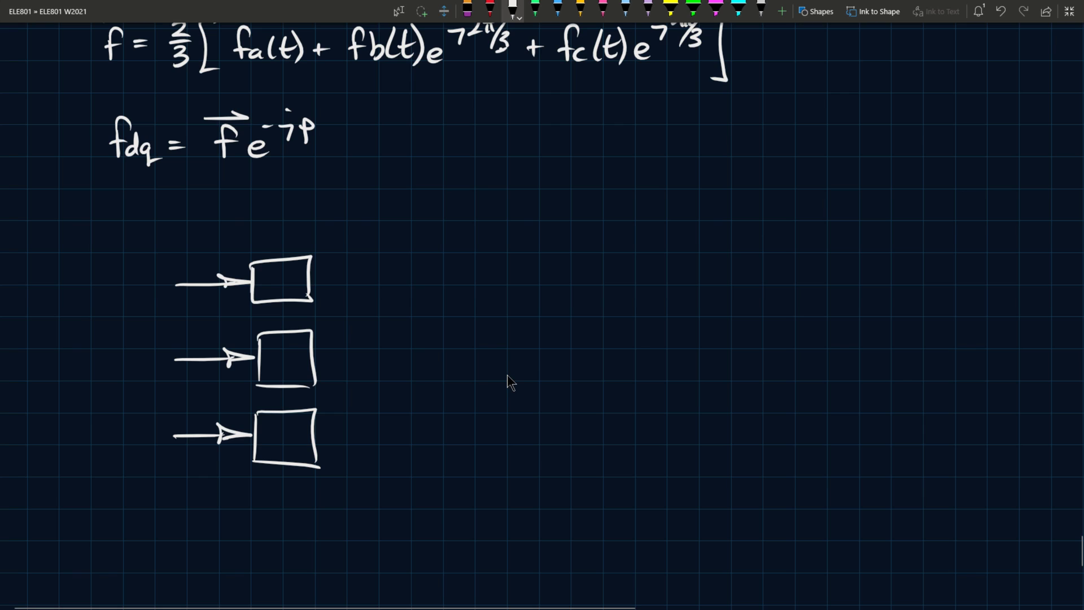
Connect the three boxes to a summing junction feeding an output box, and label the top input isa in pink
mouse_move(315, 276)
left_mouse_down()
mouse_move(393, 308)
mouse_move(391, 342)
mouse_move(401, 340)
left_mouse_up()
mouse_move(318, 359)
left_mouse_down()
mouse_move(375, 358)
mouse_move(368, 364)
left_mouse_up()
mouse_move(319, 429)
left_mouse_down()
mouse_move(394, 424)
mouse_move(394, 381)
mouse_move(377, 373)
mouse_move(491, 362)
mouse_move(497, 389)
left_mouse_up()
mouse_move(497, 336)
left_mouse_down()
mouse_move(498, 389)
mouse_move(549, 358)
mouse_move(550, 391)
left_mouse_up()
left_click_drag(500, 394, 558, 394)
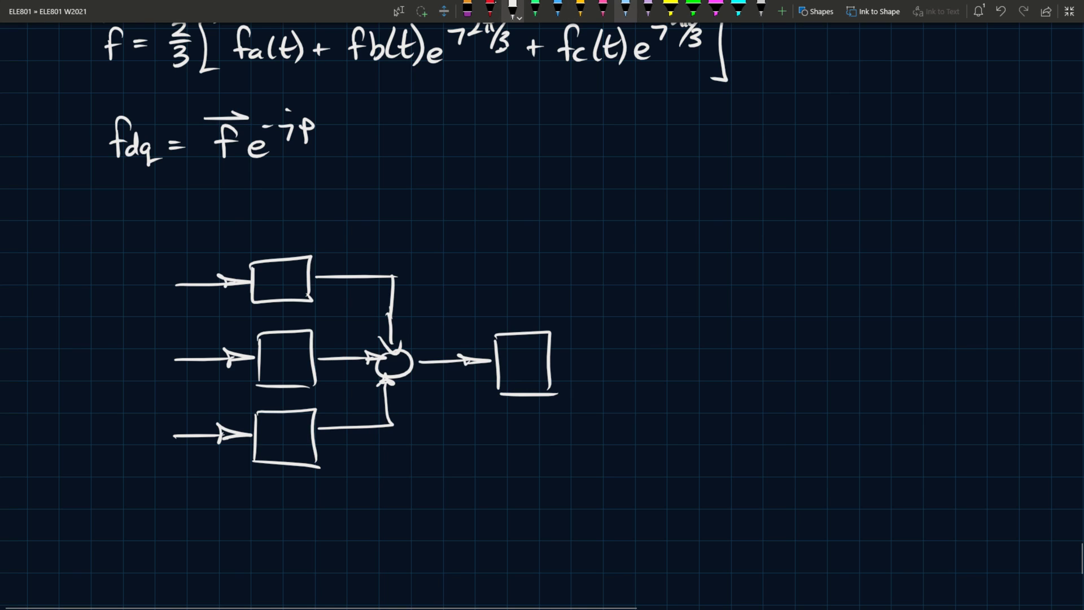
left_click(603, 9)
left_click_drag(106, 277, 142, 295)
Label the middle and bottom inputs isb and isc
left_click_drag(108, 344, 120, 359)
left_click_drag(121, 331, 124, 361)
left_click_drag(123, 339, 145, 364)
left_click(119, 406)
mouse_move(111, 424)
left_mouse_down()
mouse_move(121, 439)
mouse_move(148, 440)
left_mouse_up()
Fill the three boxes with gains 1, e^(j2π/3) and e^(j4π/3), erasing a misdrawn fraction
left_click(512, 8)
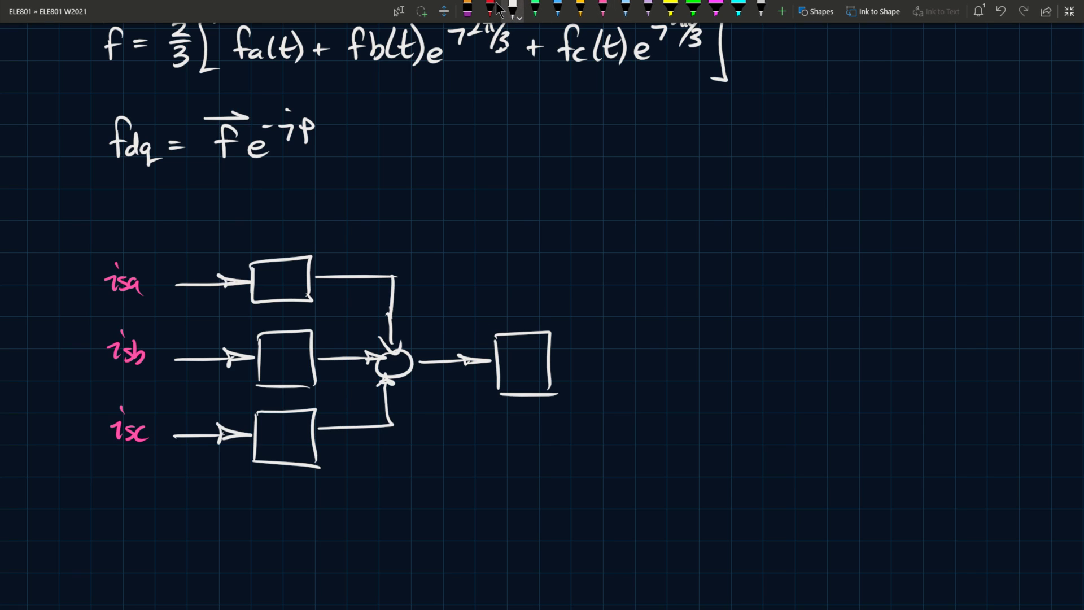
left_click_drag(279, 269, 277, 289)
left_click(467, 9)
left_click(535, 9)
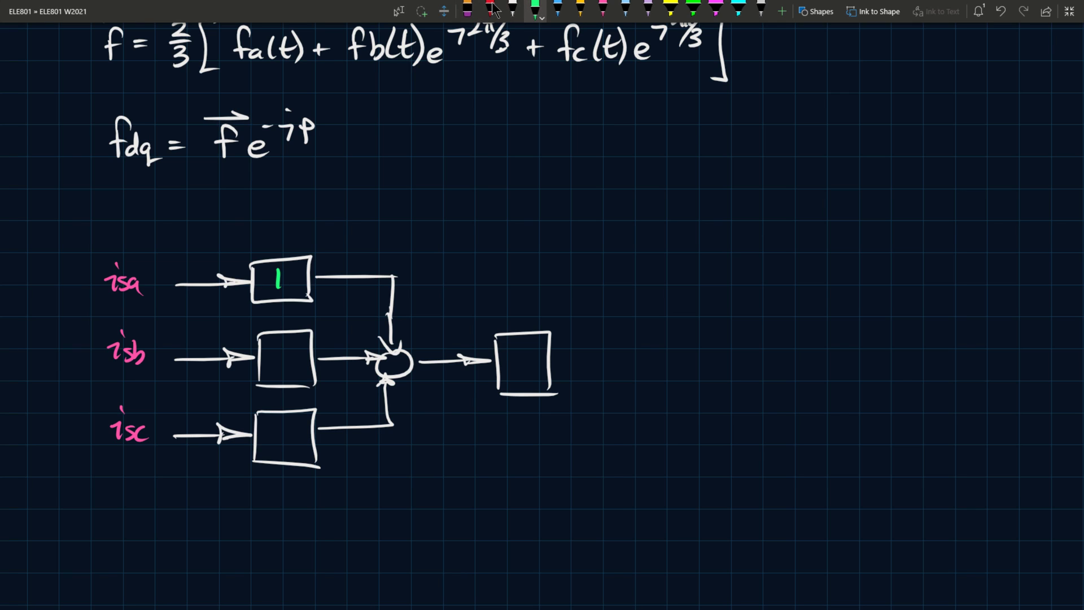
mouse_move(264, 361)
left_mouse_down()
mouse_move(276, 368)
mouse_move(287, 343)
mouse_move(295, 349)
left_mouse_up()
left_click_drag(294, 340, 305, 351)
left_click_drag(289, 355, 300, 365)
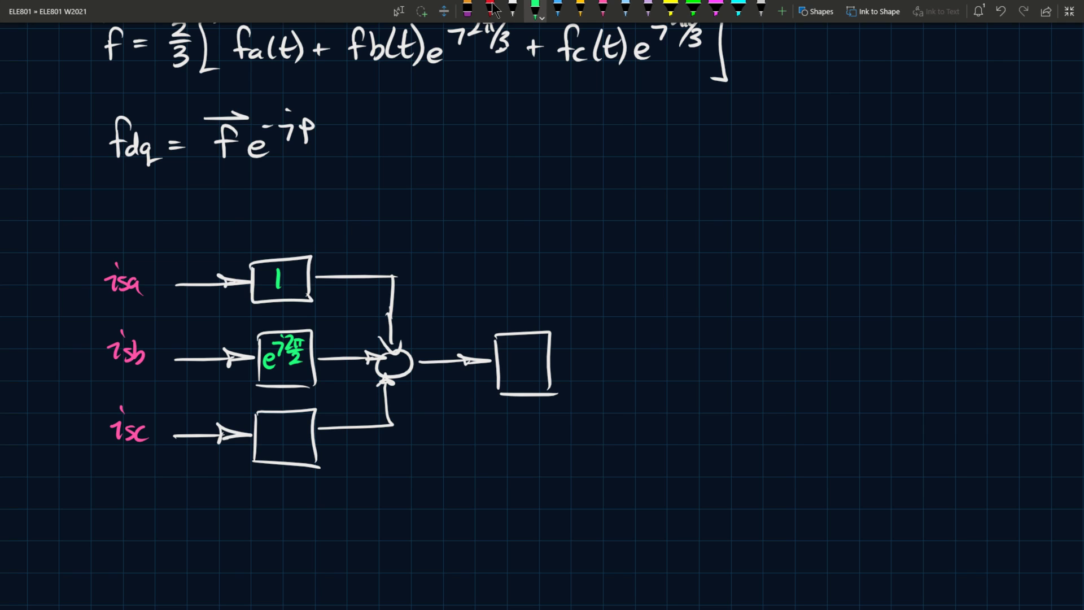
left_click(467, 8)
mouse_move(295, 369)
left_mouse_down()
mouse_move(297, 353)
mouse_move(290, 368)
left_mouse_up()
left_click(536, 8)
mouse_move(261, 445)
left_mouse_down()
mouse_move(272, 452)
mouse_move(279, 430)
mouse_move(305, 422)
mouse_move(292, 443)
left_mouse_up()
Write 2/3 in the output box and label its output arrow as vector i⃗s
mouse_move(514, 345)
left_mouse_down()
mouse_move(535, 366)
mouse_move(516, 383)
mouse_move(587, 360)
mouse_move(650, 359)
left_mouse_up()
left_click(513, 9)
mouse_move(637, 352)
left_mouse_down()
mouse_move(662, 359)
mouse_move(636, 365)
left_mouse_up()
left_click(603, 8)
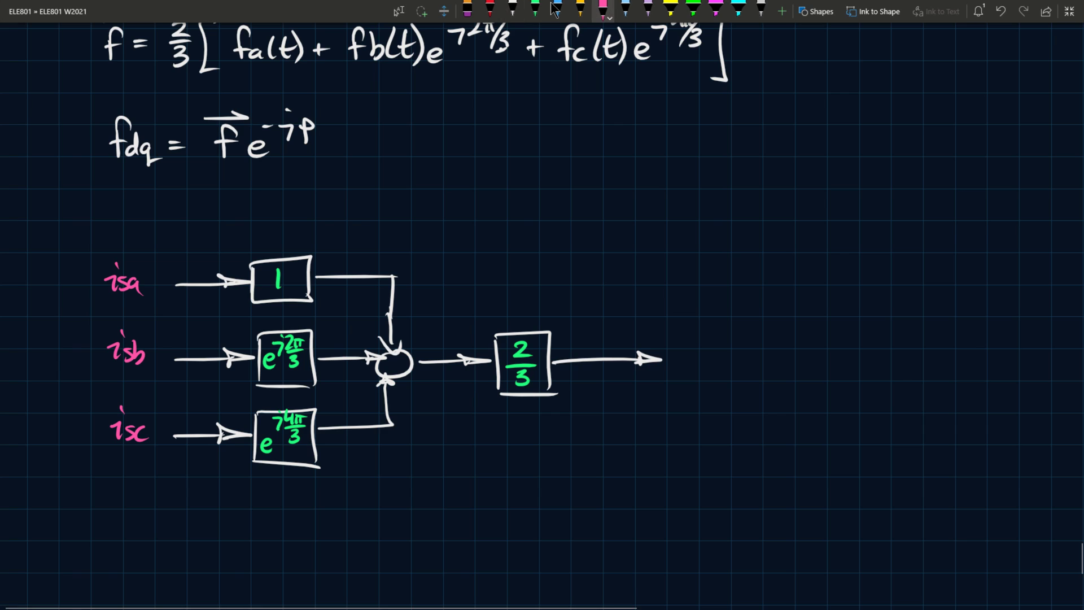
left_click_drag(571, 327, 576, 341)
left_click_drag(577, 313, 581, 340)
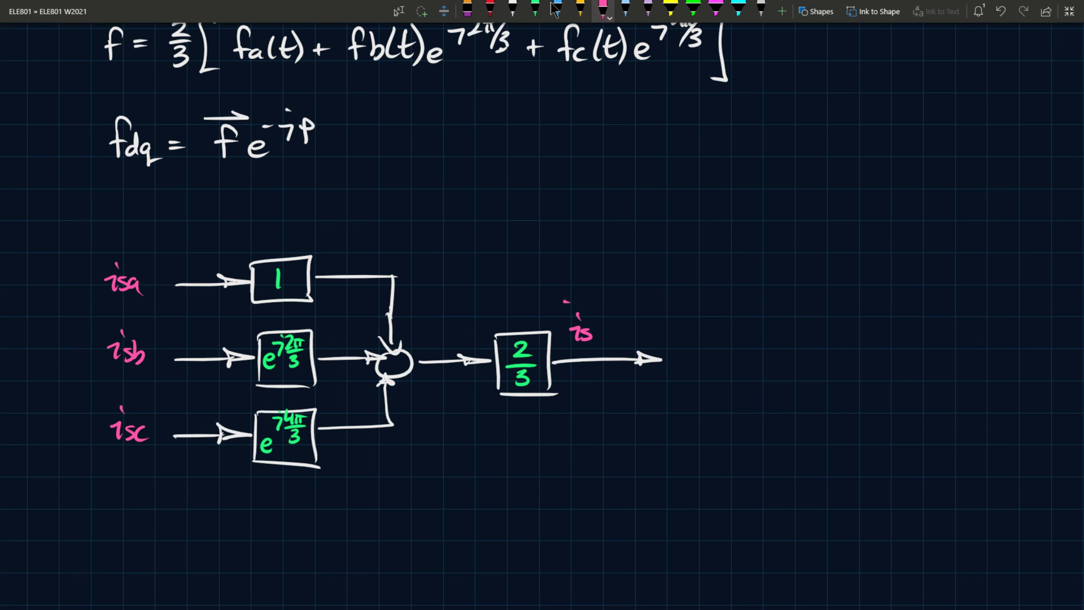
left_click_drag(565, 301, 597, 299)
left_click_drag(585, 293, 597, 299)
Draw the × block with an output arrow, fed from below by two chained boxes and an input line
left_click(512, 9)
mouse_move(667, 337)
left_mouse_down()
mouse_move(669, 382)
mouse_move(715, 383)
mouse_move(668, 382)
mouse_move(698, 367)
mouse_move(682, 367)
mouse_move(810, 359)
left_mouse_up()
left_click_drag(779, 351, 781, 364)
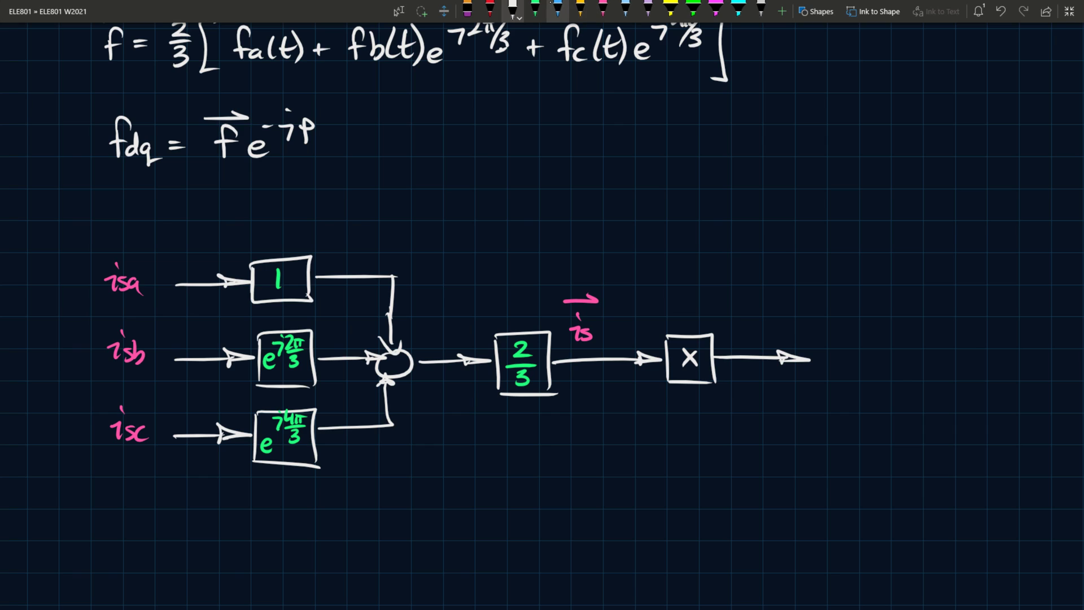
mouse_move(679, 398)
left_mouse_down()
mouse_move(686, 386)
mouse_move(697, 397)
mouse_move(685, 443)
mouse_move(648, 481)
left_mouse_up()
mouse_move(650, 440)
left_mouse_down()
mouse_move(725, 444)
mouse_move(724, 483)
mouse_move(660, 489)
mouse_move(727, 492)
left_mouse_up()
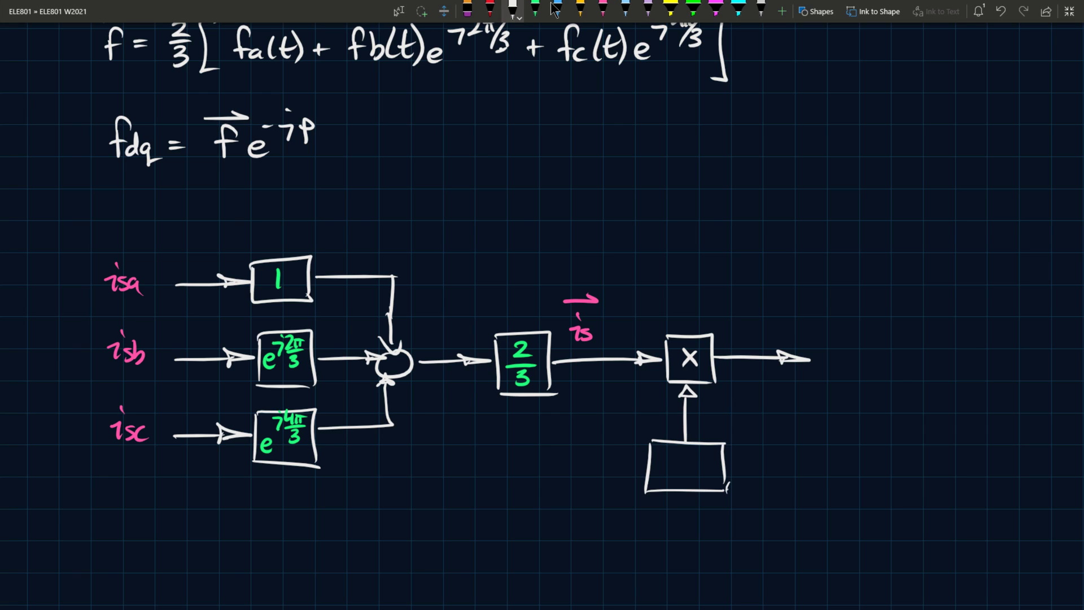
left_click_drag(644, 523, 642, 560)
mouse_move(645, 522)
left_mouse_down()
mouse_move(724, 520)
mouse_move(723, 559)
left_mouse_up()
left_click_drag(639, 561, 730, 563)
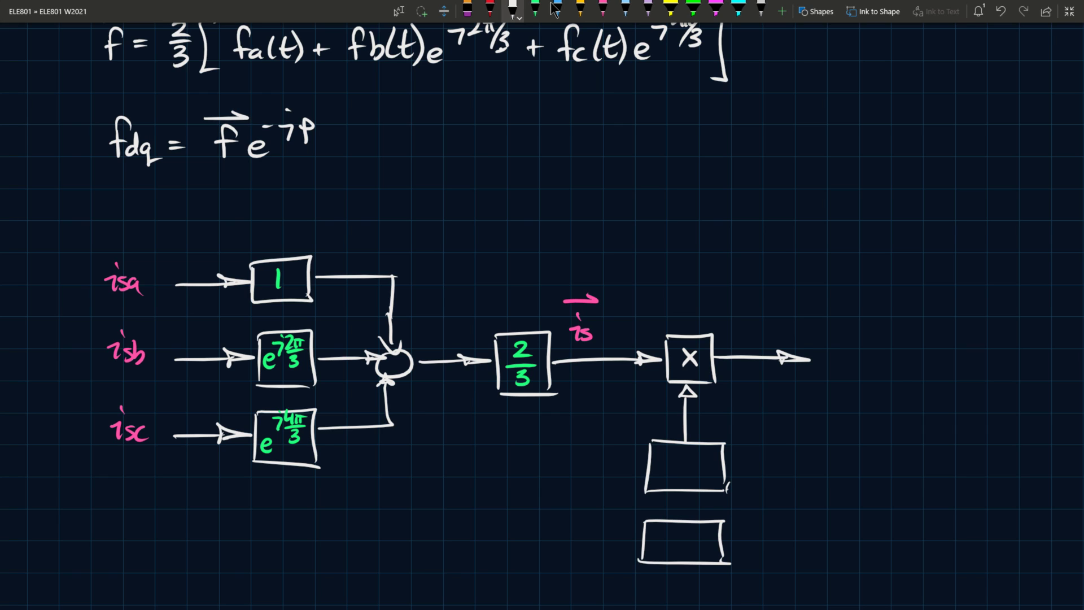
left_click_drag(681, 520, 682, 497)
left_click_drag(676, 505, 690, 503)
mouse_move(582, 587)
left_mouse_down()
mouse_move(666, 587)
mouse_move(684, 567)
left_mouse_up()
mouse_move(684, 567)
left_mouse_down()
mouse_move(692, 575)
mouse_move(684, 569)
left_mouse_up()
Label the bottom input ρ in pink and write −j and e^(·) in the boxes in green
left_click(603, 8)
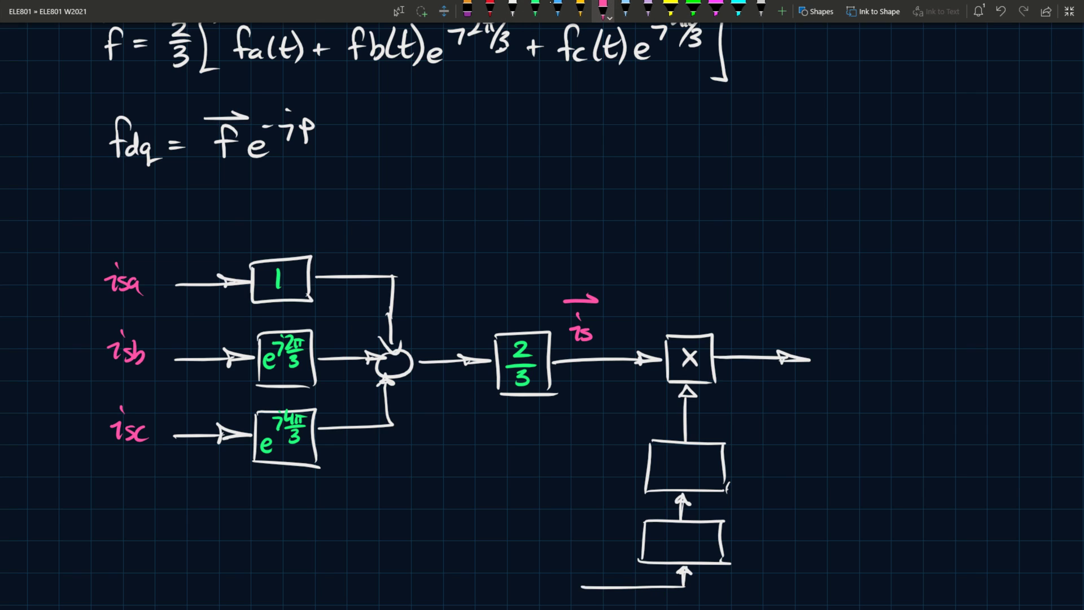
left_click_drag(540, 576, 541, 596)
left_click(535, 8)
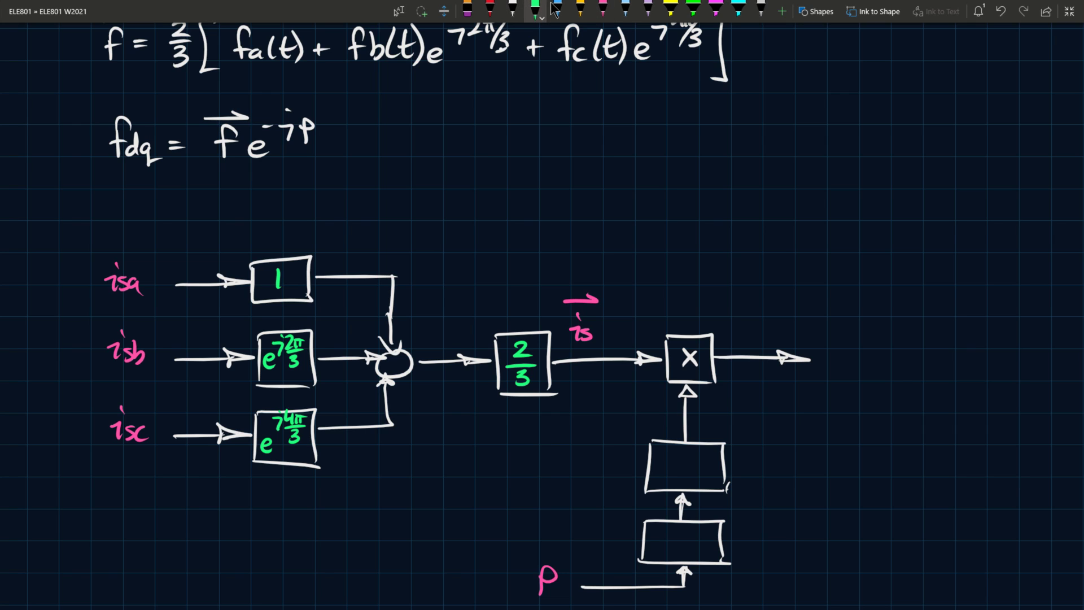
left_click_drag(654, 540, 683, 553)
mouse_move(661, 470)
left_mouse_down()
mouse_move(675, 478)
mouse_move(680, 463)
mouse_move(699, 466)
left_mouse_up()
Label the multiplier's lower input e^−jρ and its output i⃗s e^−jρ in pink
left_click(603, 8)
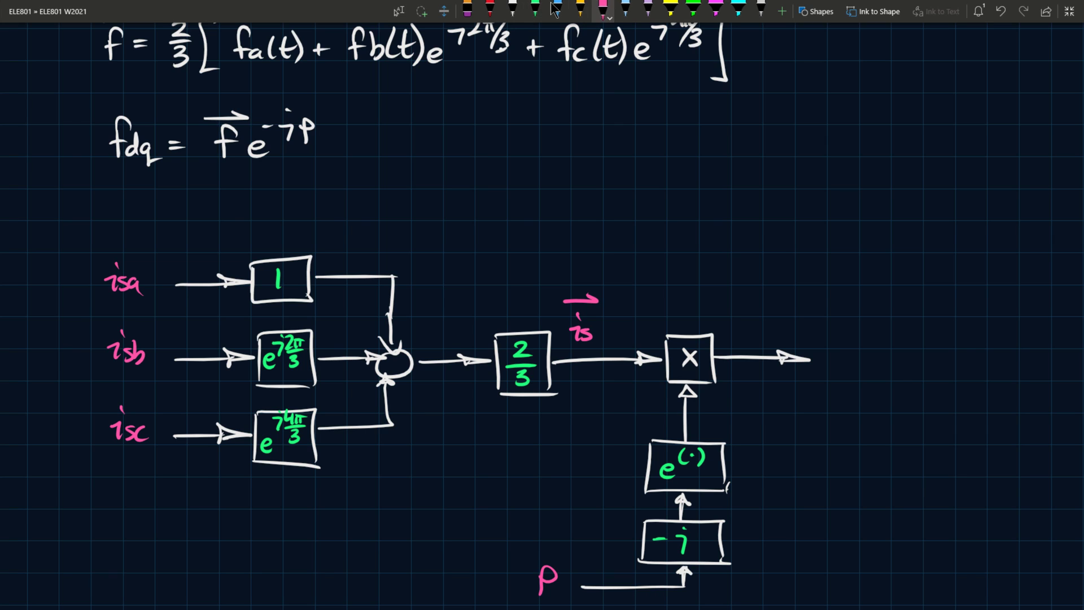
mouse_move(700, 421)
left_mouse_down()
mouse_move(712, 428)
mouse_move(722, 402)
left_mouse_up()
mouse_move(730, 400)
left_mouse_down()
mouse_move(725, 416)
mouse_move(748, 408)
left_mouse_up()
left_click(733, 394)
left_click(732, 320)
mouse_move(730, 323)
left_mouse_down()
mouse_move(742, 335)
mouse_move(751, 298)
mouse_move(766, 334)
mouse_move(772, 311)
left_mouse_up()
left_click_drag(776, 308, 778, 322)
mouse_move(791, 310)
left_mouse_down()
mouse_move(801, 307)
mouse_move(791, 320)
mouse_move(815, 400)
left_mouse_up()
left_click(512, 9)
Draw a white box at the multiplier output's end with upper and lower step lines inside
mouse_move(813, 317)
left_mouse_down()
mouse_move(878, 317)
mouse_move(883, 399)
left_mouse_up()
mouse_move(816, 392)
left_mouse_down()
mouse_move(818, 407)
mouse_move(883, 406)
left_mouse_up()
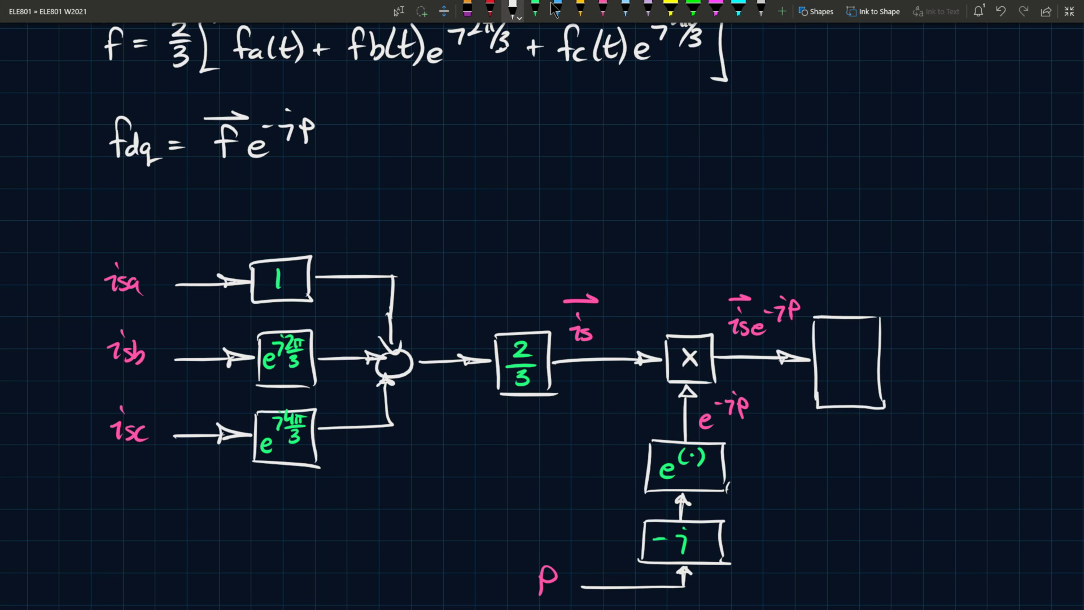
left_click_drag(825, 357, 867, 335)
left_click_drag(824, 370, 878, 389)
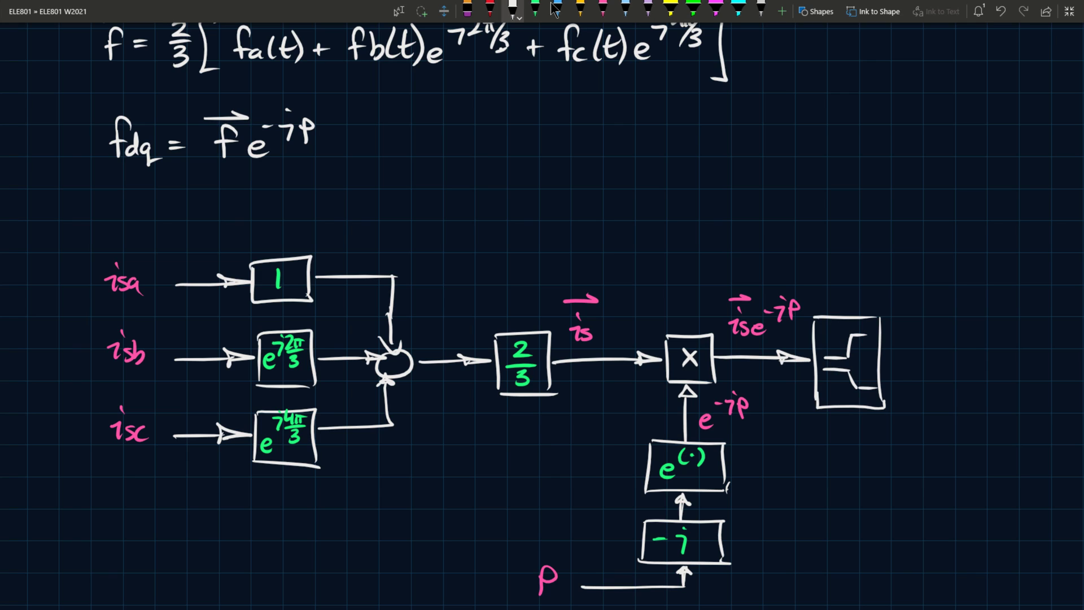
Widen the box on the right and erase the white step lines inside it
left_click(469, 8)
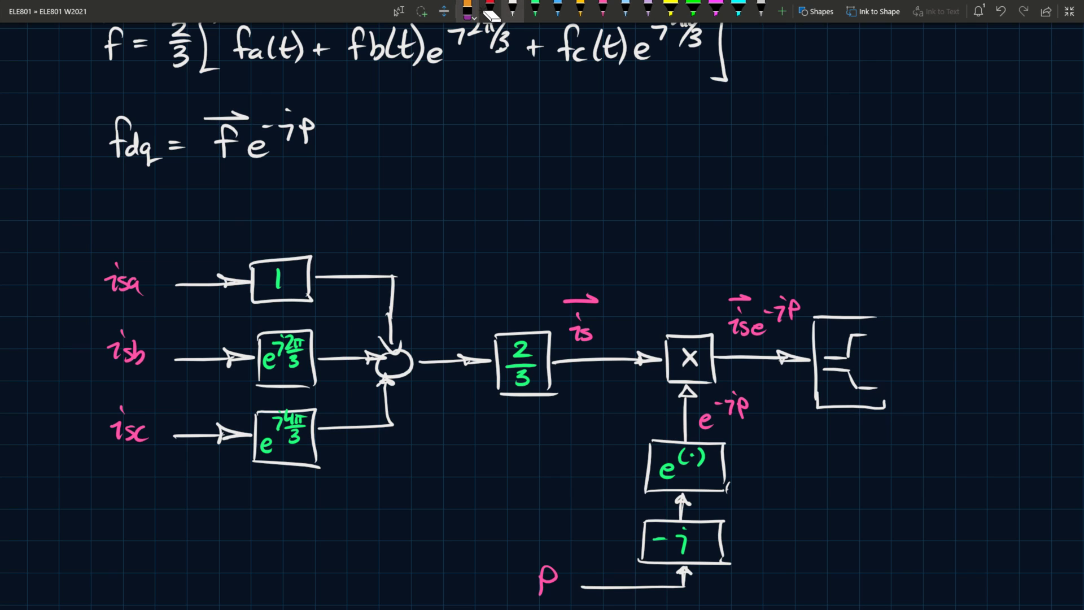
left_click(513, 9)
mouse_move(872, 317)
left_mouse_down()
mouse_move(908, 316)
mouse_move(921, 404)
mouse_move(886, 406)
left_mouse_up()
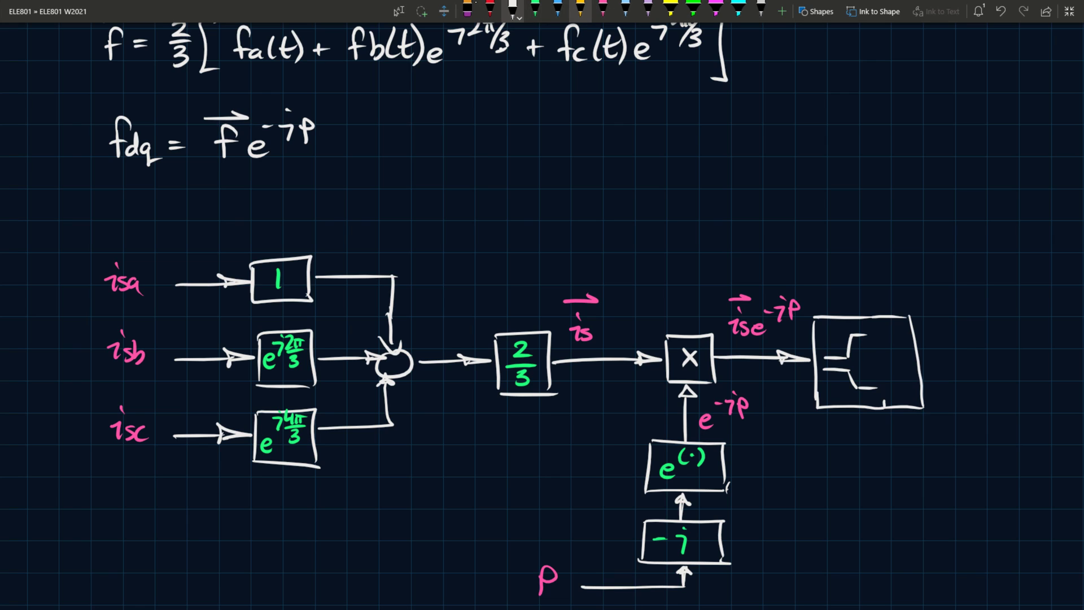
left_click(476, 8)
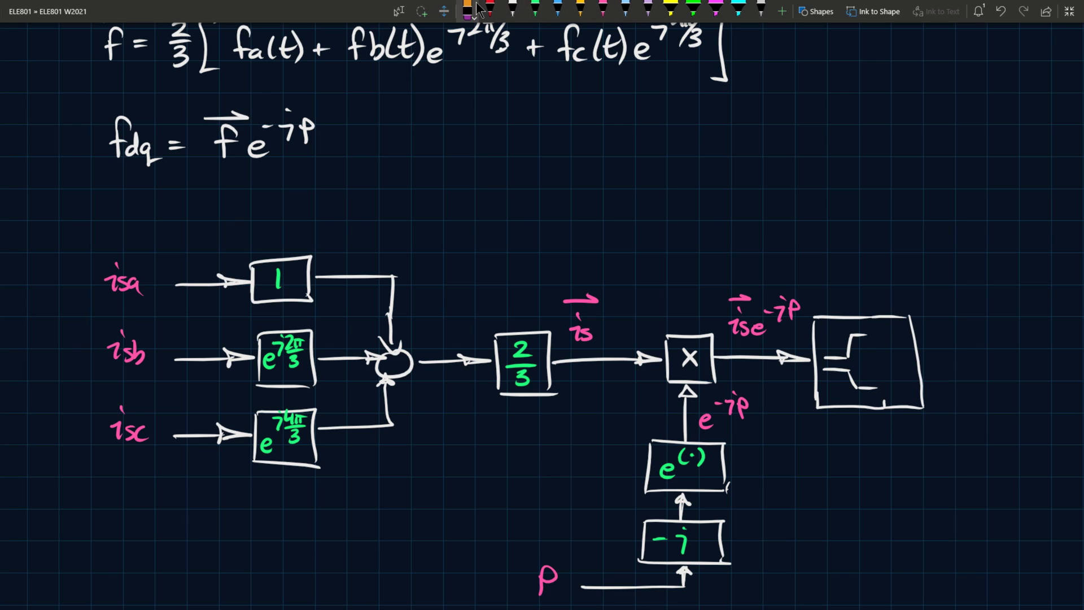
mouse_move(847, 337)
left_mouse_down()
mouse_move(847, 359)
mouse_move(858, 334)
left_mouse_up()
left_click_drag(822, 370, 878, 388)
Redraw the upper and lower step lines in green, labelled Re and Im
left_click(535, 8)
left_click_drag(823, 354, 882, 335)
left_click_drag(824, 373, 894, 389)
mouse_move(889, 327)
left_mouse_down()
mouse_move(888, 337)
mouse_move(908, 339)
left_mouse_up()
mouse_move(902, 379)
left_mouse_down()
mouse_move(902, 396)
mouse_move(918, 395)
left_mouse_up()
Draw white output arrows from the Re and Im branches
left_click(513, 8)
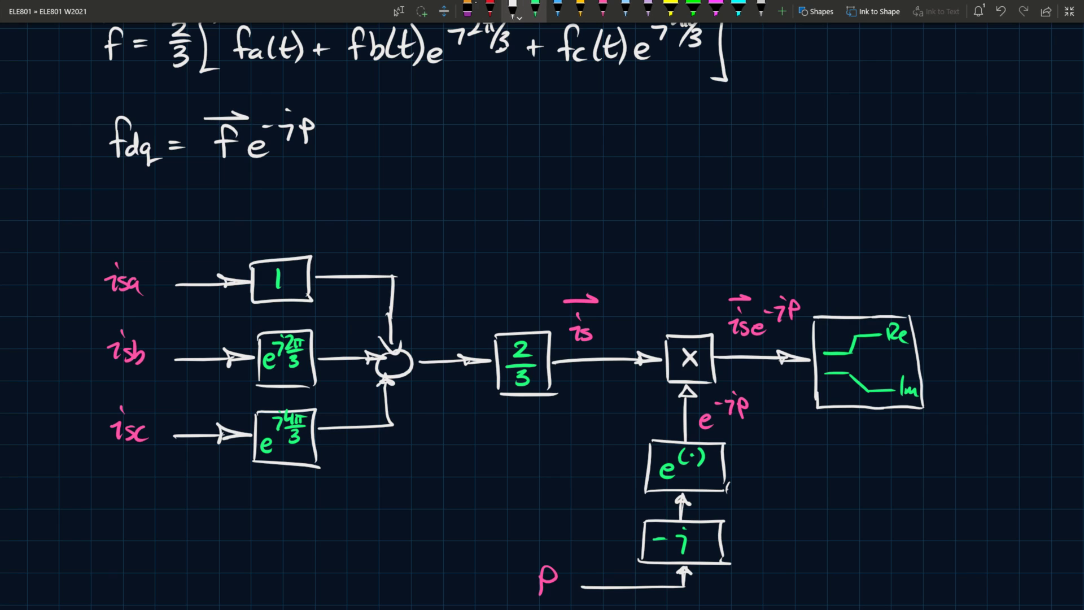
left_click_drag(916, 333, 955, 333)
mouse_move(943, 327)
left_mouse_down()
mouse_move(955, 333)
mouse_move(947, 338)
left_mouse_up()
left_click_drag(928, 382, 960, 384)
left_click_drag(958, 381, 980, 384)
left_click_drag(980, 384, 960, 389)
Label the Re output isd and the Im output isq in pink
left_click(603, 8)
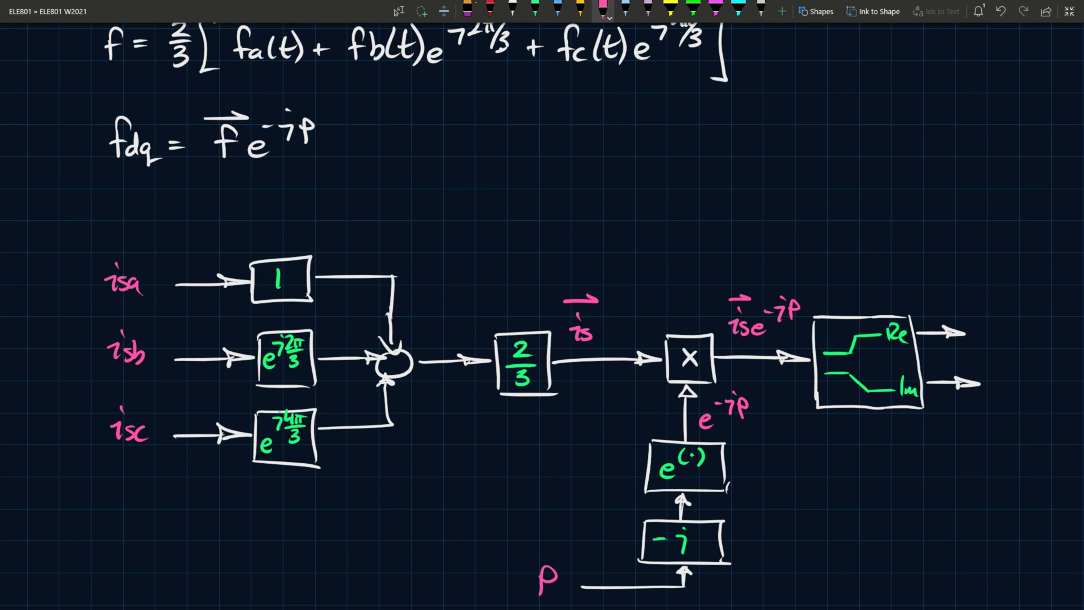
left_click_drag(974, 327, 994, 336)
left_click_drag(1008, 328, 1013, 341)
mouse_move(990, 383)
left_mouse_down()
mouse_move(1000, 390)
mouse_move(999, 372)
left_mouse_up()
mouse_move(1015, 379)
left_mouse_down()
mouse_move(1005, 392)
mouse_move(1030, 400)
left_mouse_up()
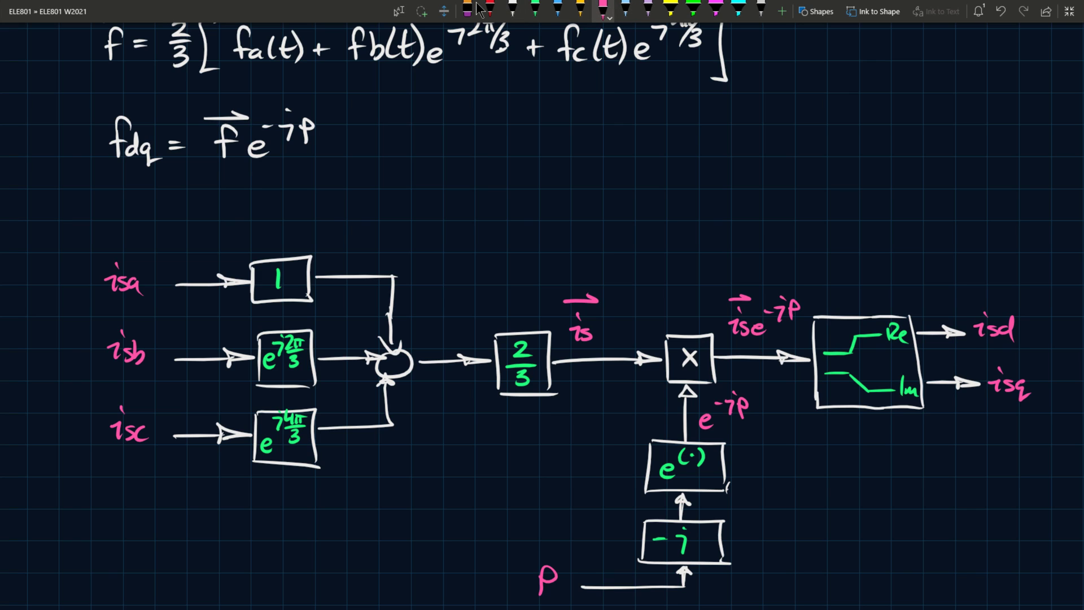
In orange, draw an arrow to the block and write 'extract Real &'
left_click(581, 8)
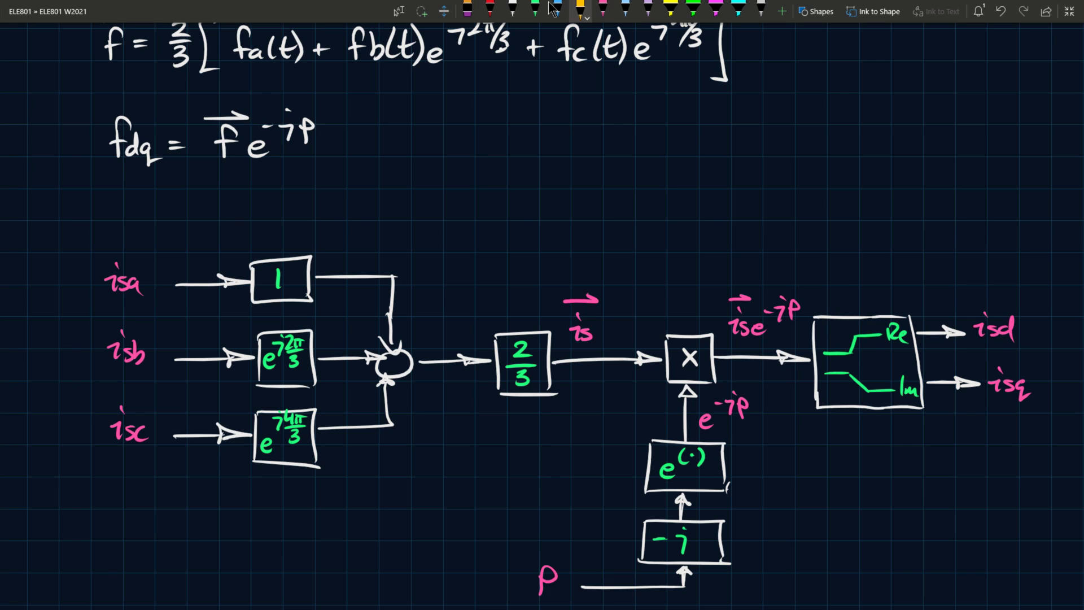
left_click_drag(855, 259, 849, 299)
left_click_drag(844, 287, 859, 290)
mouse_move(790, 232)
left_mouse_down()
mouse_move(847, 220)
mouse_move(867, 197)
mouse_move(847, 219)
left_mouse_up()
left_click_drag(862, 209, 880, 201)
mouse_move(892, 202)
left_mouse_down()
mouse_move(894, 217)
mouse_move(931, 209)
mouse_move(943, 183)
left_mouse_up()
mouse_move(827, 241)
left_mouse_down()
mouse_move(818, 255)
mouse_move(831, 260)
left_mouse_up()
Fix the misshapen ending of 'Real' and write 'Imaginary' on the note's second line
left_click(490, 9)
mouse_move(915, 195)
left_mouse_down()
mouse_move(944, 192)
mouse_move(929, 210)
mouse_move(940, 204)
left_mouse_up()
left_click(580, 7)
left_click_drag(937, 208, 953, 207)
left_click_drag(848, 228, 847, 246)
left_click_drag(852, 244, 875, 244)
mouse_move(884, 236)
left_mouse_down()
mouse_move(884, 255)
mouse_move(925, 229)
left_mouse_up()
mouse_move(923, 233)
left_mouse_down()
mouse_move(934, 223)
mouse_move(939, 239)
left_mouse_up()
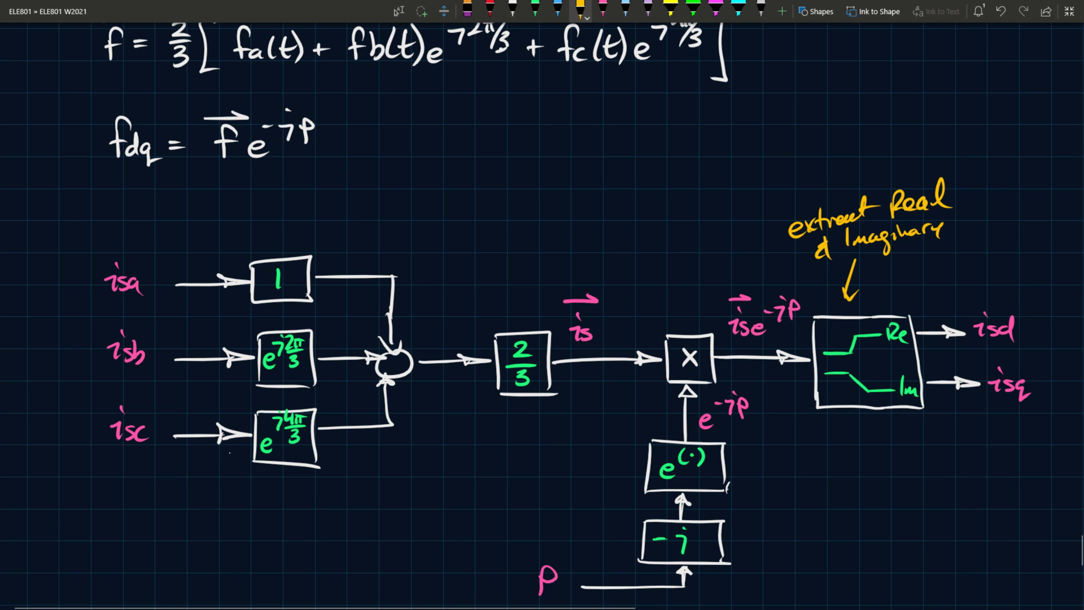
Scroll up to the top of the page to show the 'abc - dq FRAME' heading and matrices
scroll(925, 347, "up", 10)
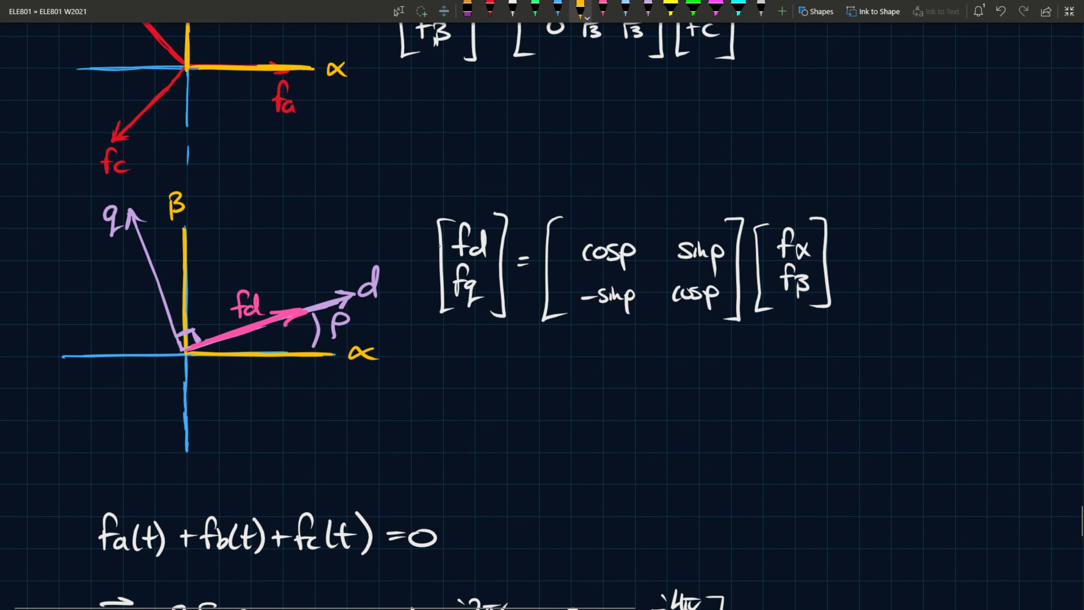
scroll(439, 246, "up", 4)
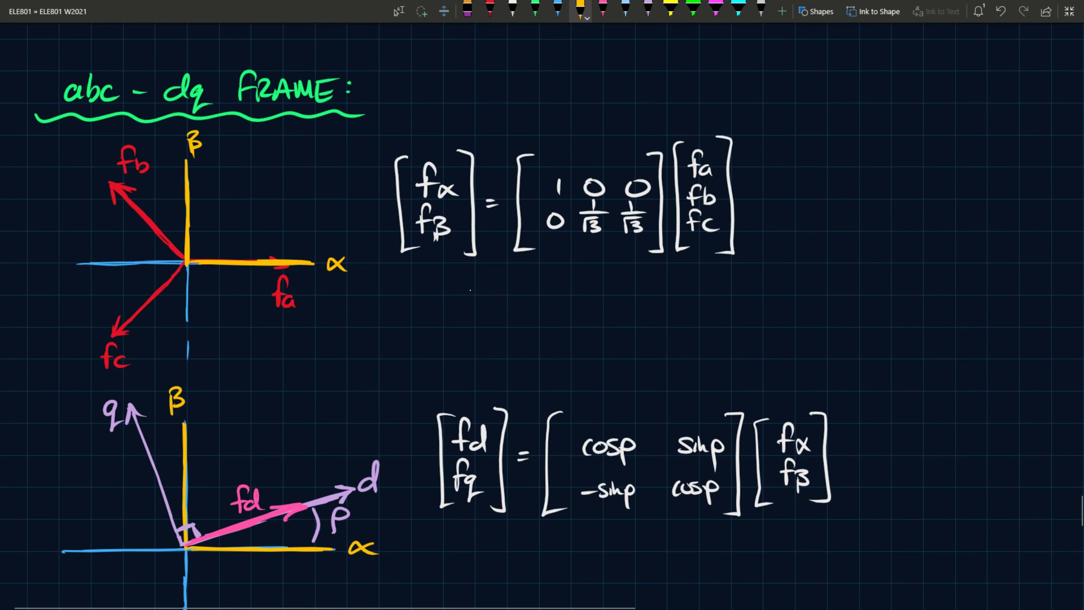